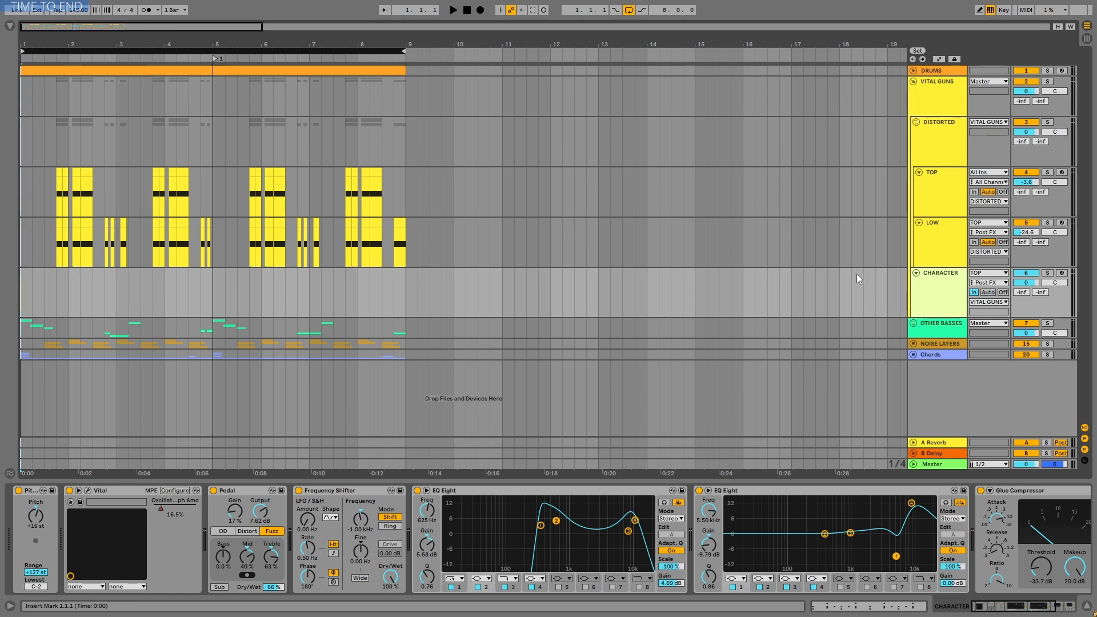
# - Mute the Chords group and play the loop from bar 1 to bar 9
pyautogui.click(1017, 355)
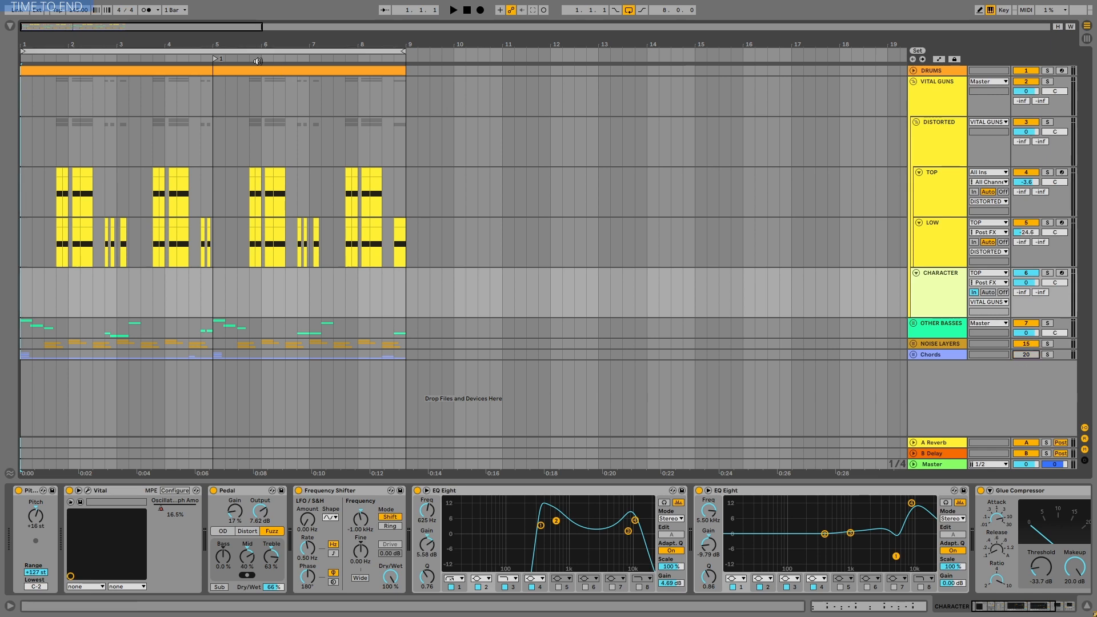
pyautogui.click(217, 52)
pyautogui.press('space')
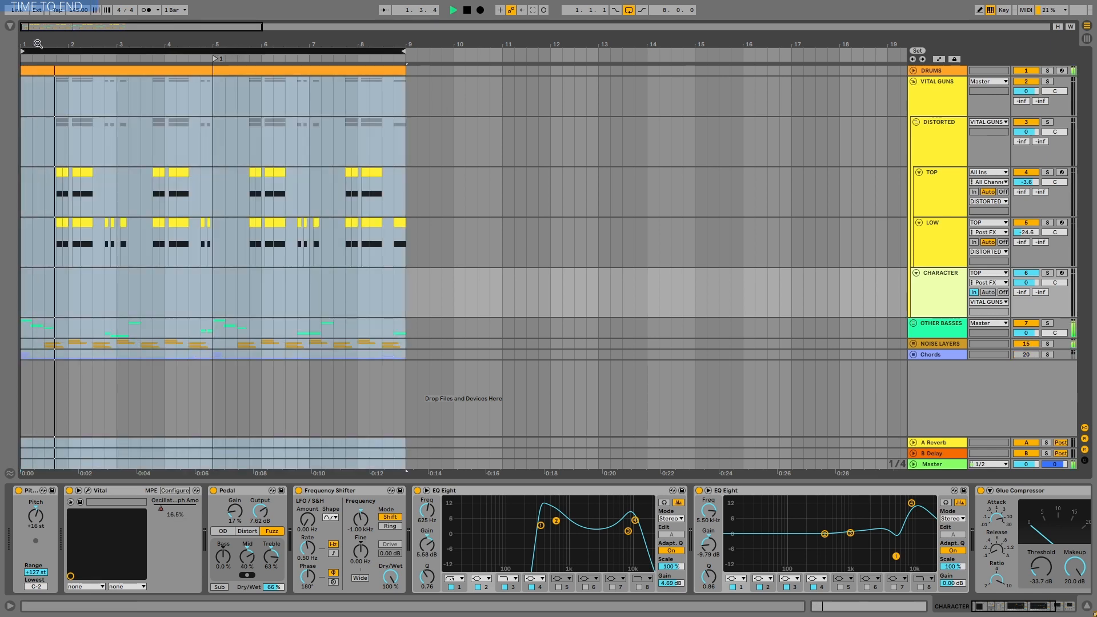
pyautogui.moveTo(36, 43)
pyautogui.mouseDown()
pyautogui.moveTo(51, 43)
pyautogui.moveTo(37, 46)
pyautogui.mouseUp()
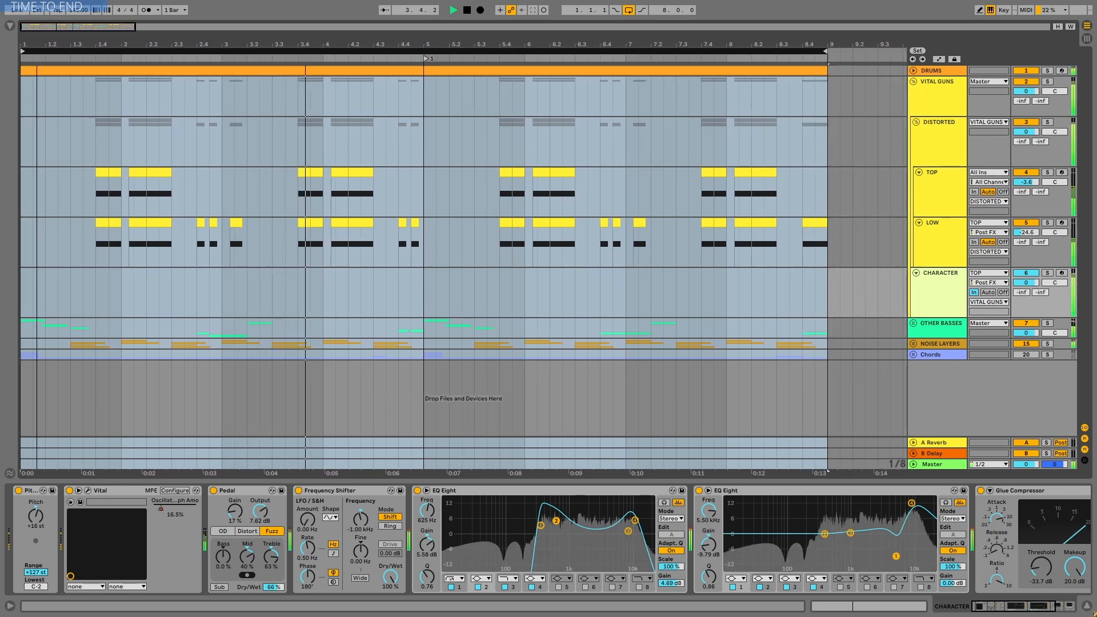
pyautogui.click(467, 10)
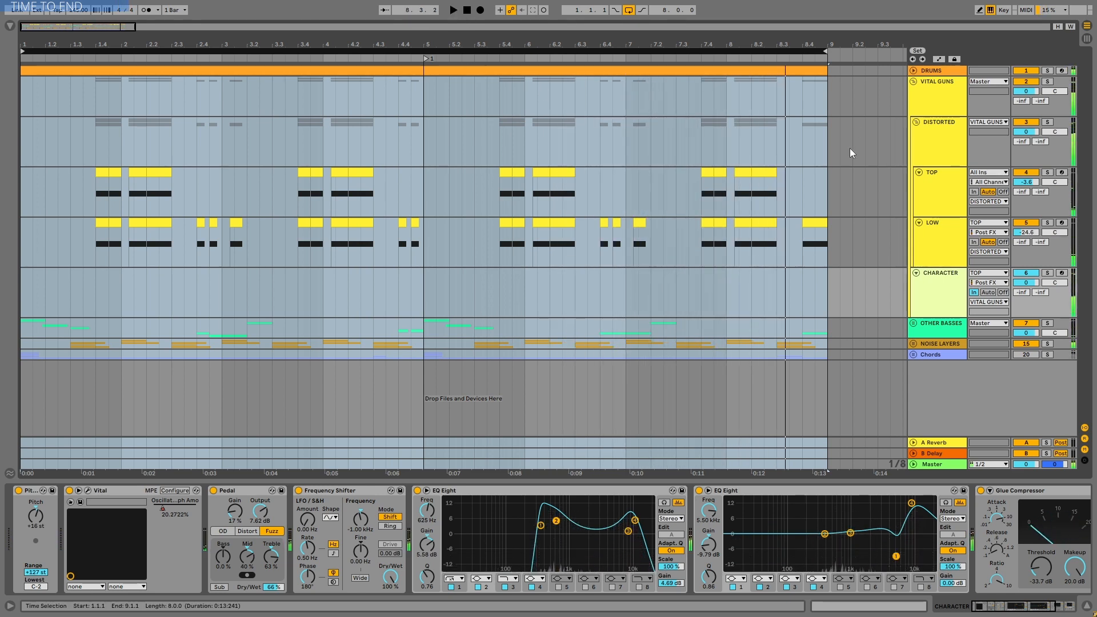
# - Review the device chains on the VITAL GUNS, Chords and CHARACTER tracks
pyautogui.click(943, 100)
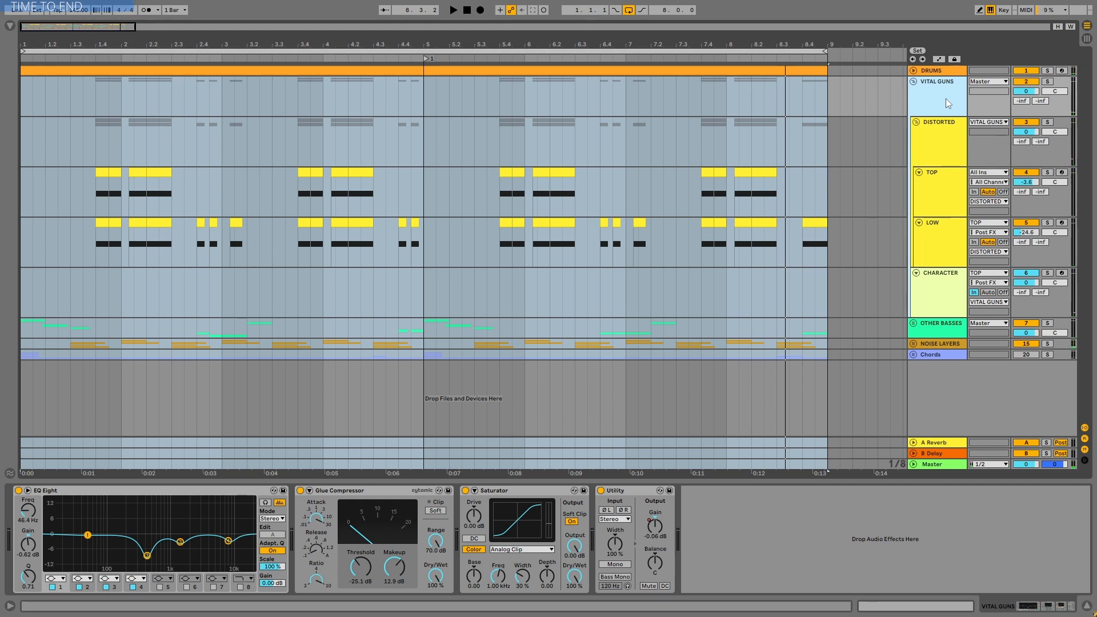
pyautogui.click(952, 354)
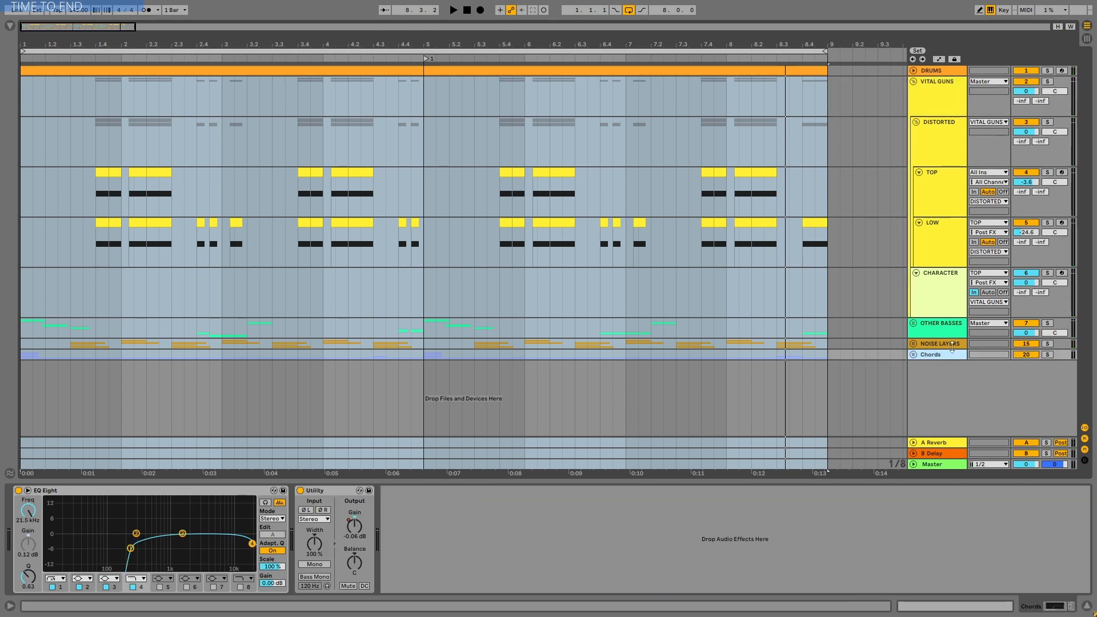
pyautogui.click(1027, 355)
pyautogui.click(949, 101)
pyautogui.click(953, 286)
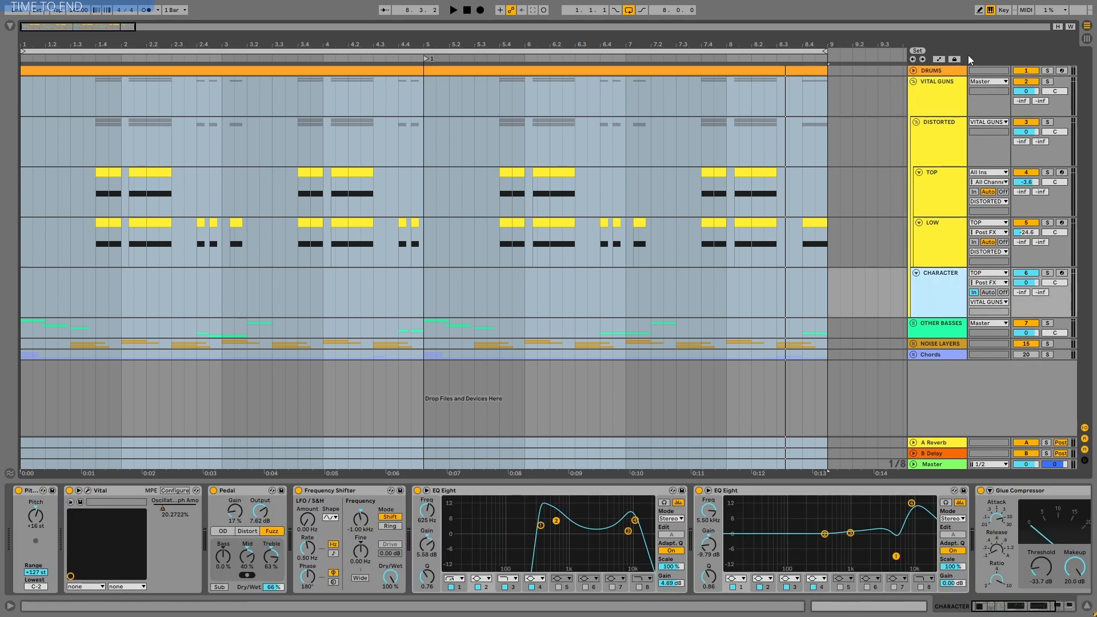
# - Show the automation lanes and open the CHARACTER track's Vital synth beside its oscillator automation, with the insert marker at bar 6
pyautogui.click(939, 59)
pyautogui.scroll(-3, 948, 324)
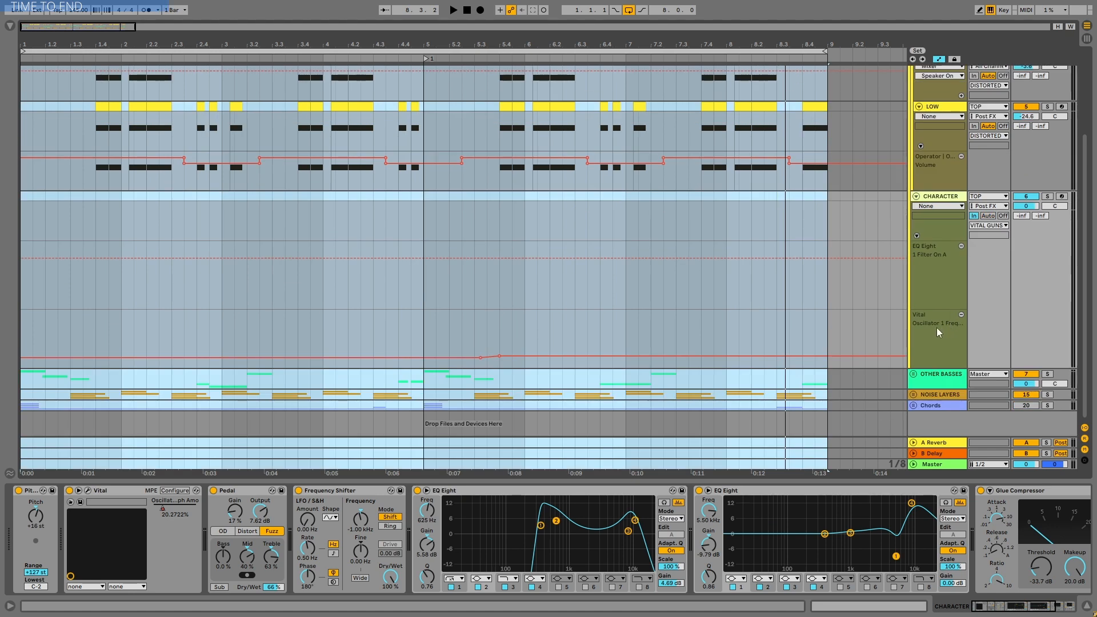
pyautogui.click(88, 491)
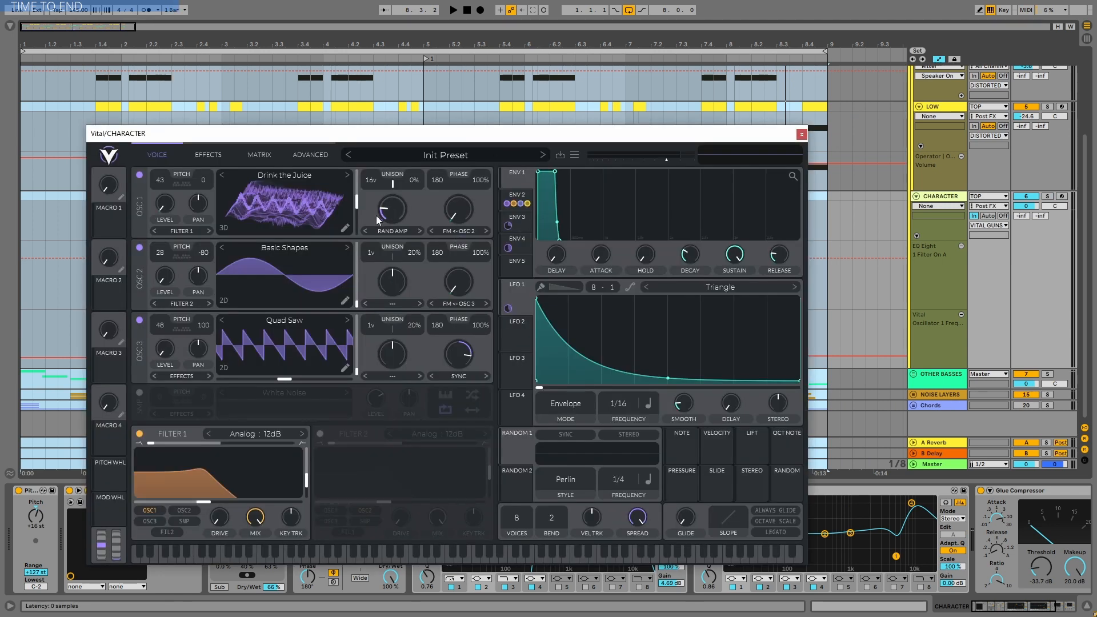
pyautogui.moveTo(403, 138); pyautogui.dragTo(699, 137)
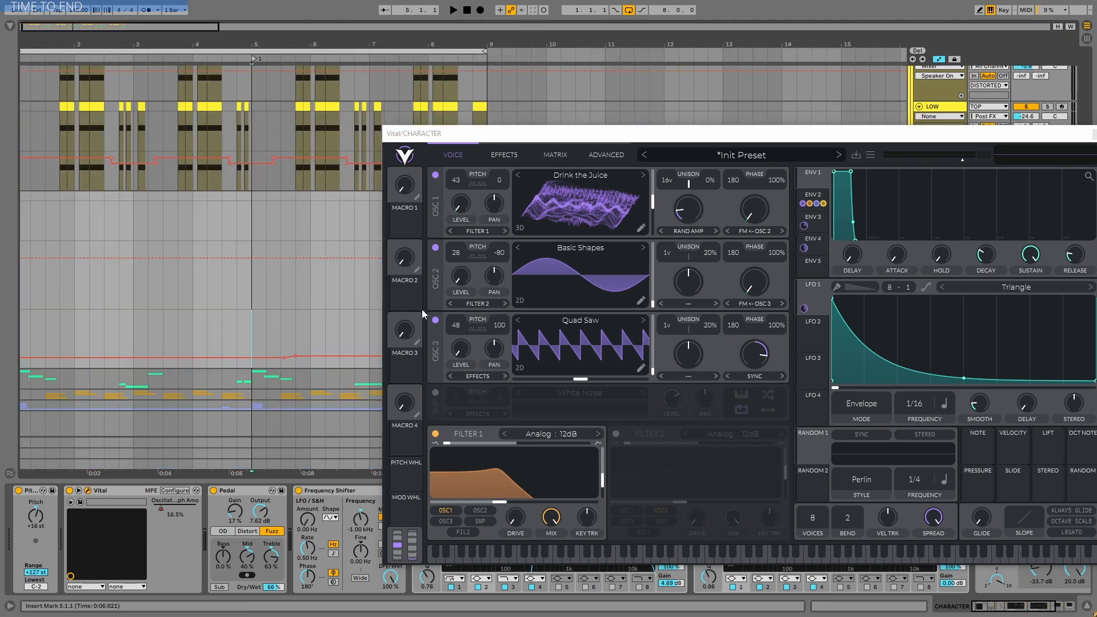
pyautogui.click(313, 329)
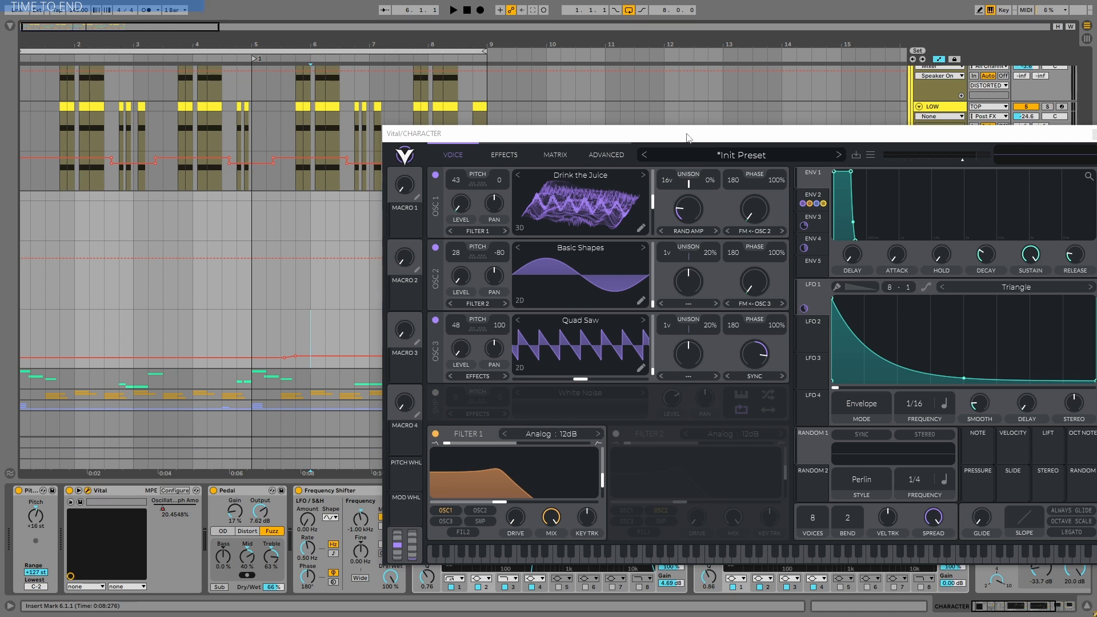
# - Check the spectral morph options for oscillator 1 in Vital, and close the synth
pyautogui.moveTo(688, 137); pyautogui.dragTo(639, 138)
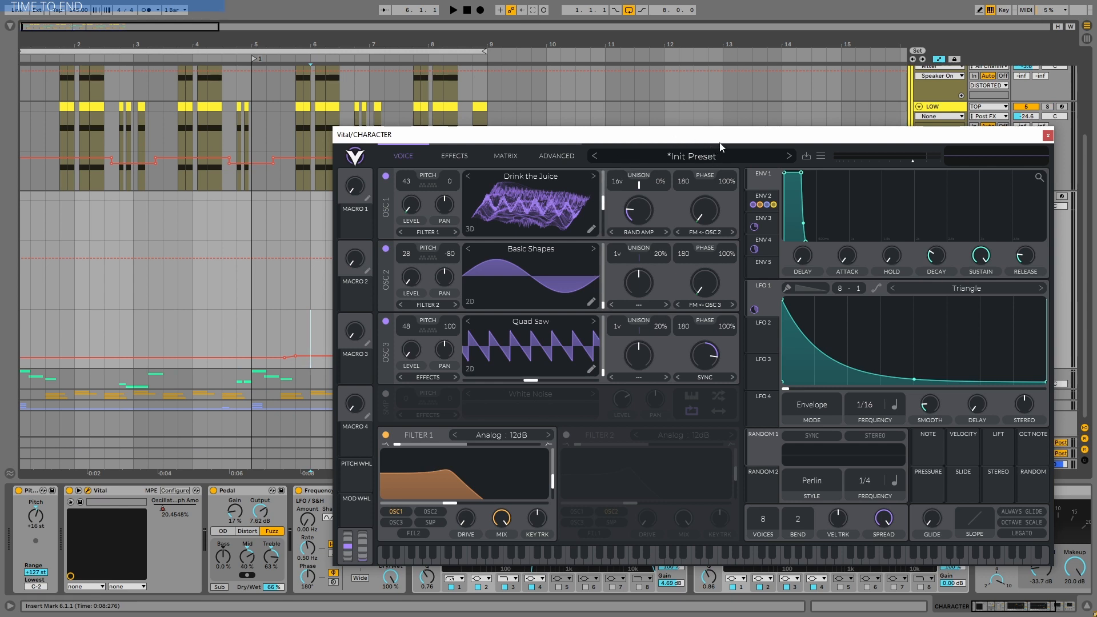
pyautogui.moveTo(721, 143); pyautogui.dragTo(712, 136)
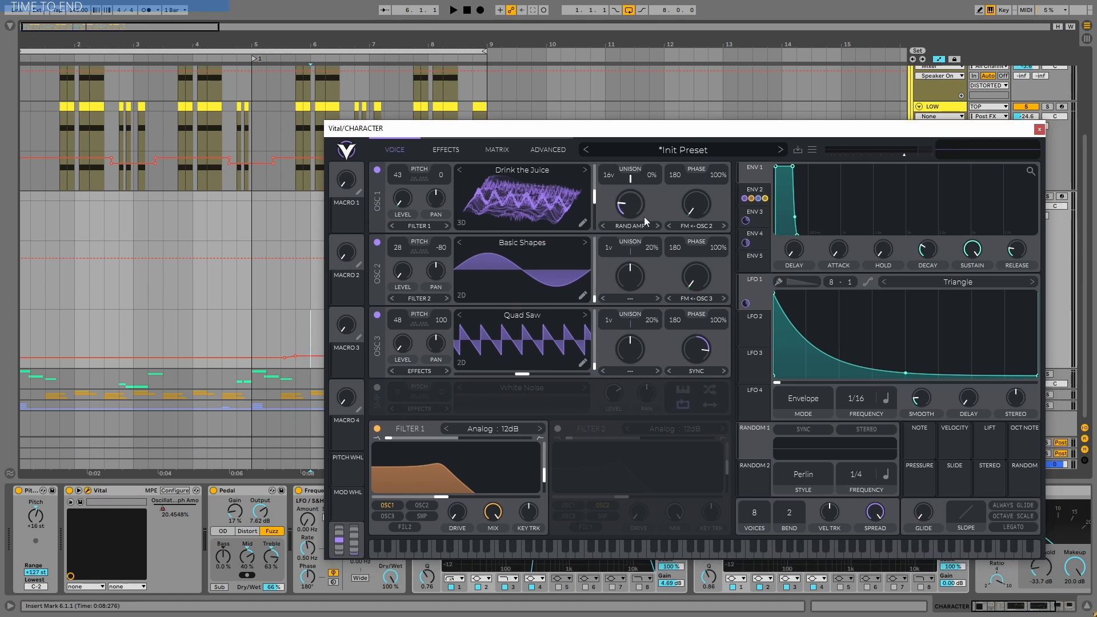
pyautogui.click(645, 225)
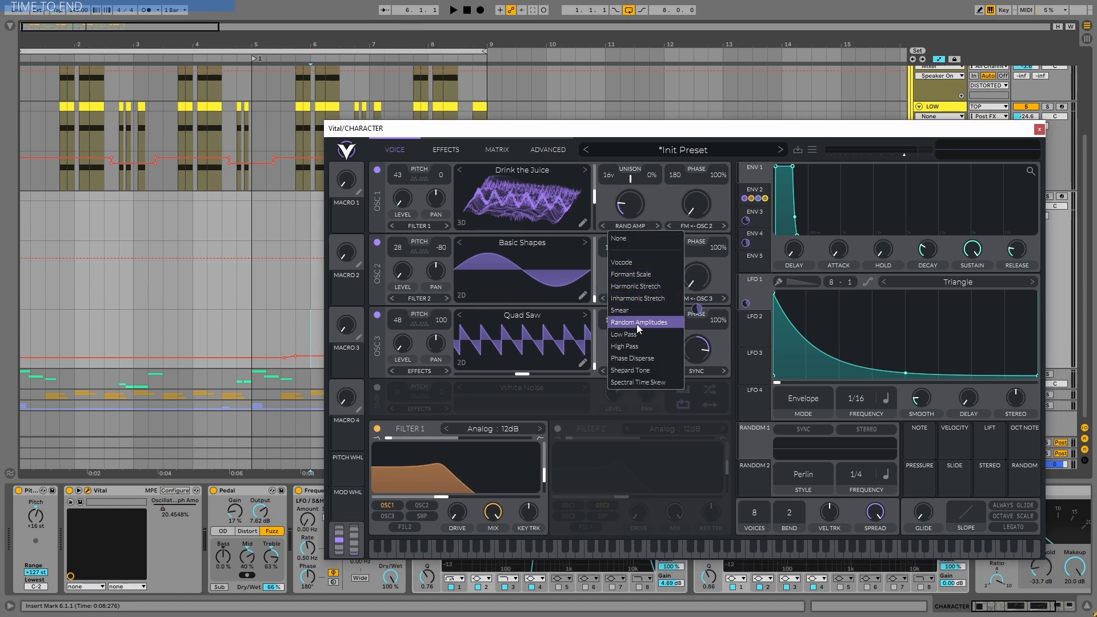
pyautogui.click(1039, 129)
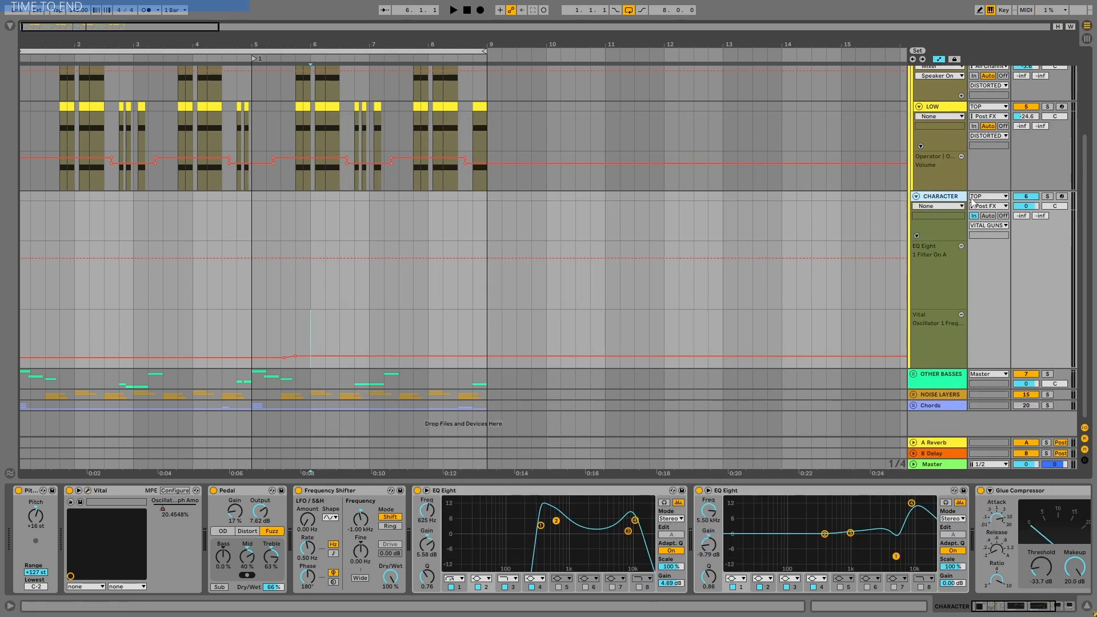
# - Solo the Chords group, select the eight-bar loop and unfold the group to show its tracks
pyautogui.click(1048, 405)
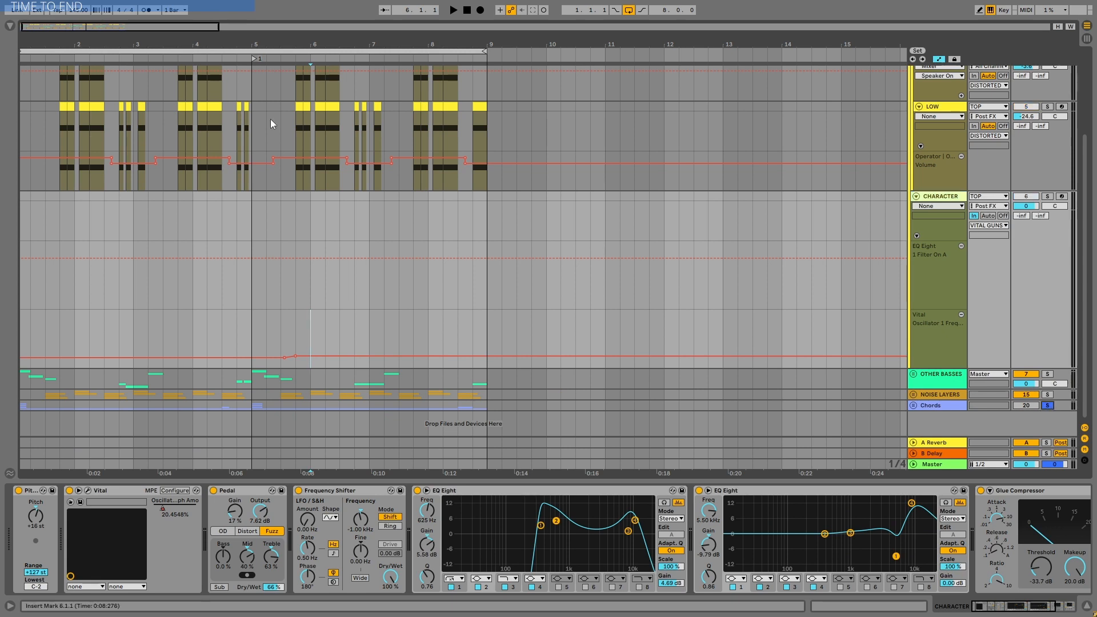
pyautogui.click(303, 51)
pyautogui.click(913, 405)
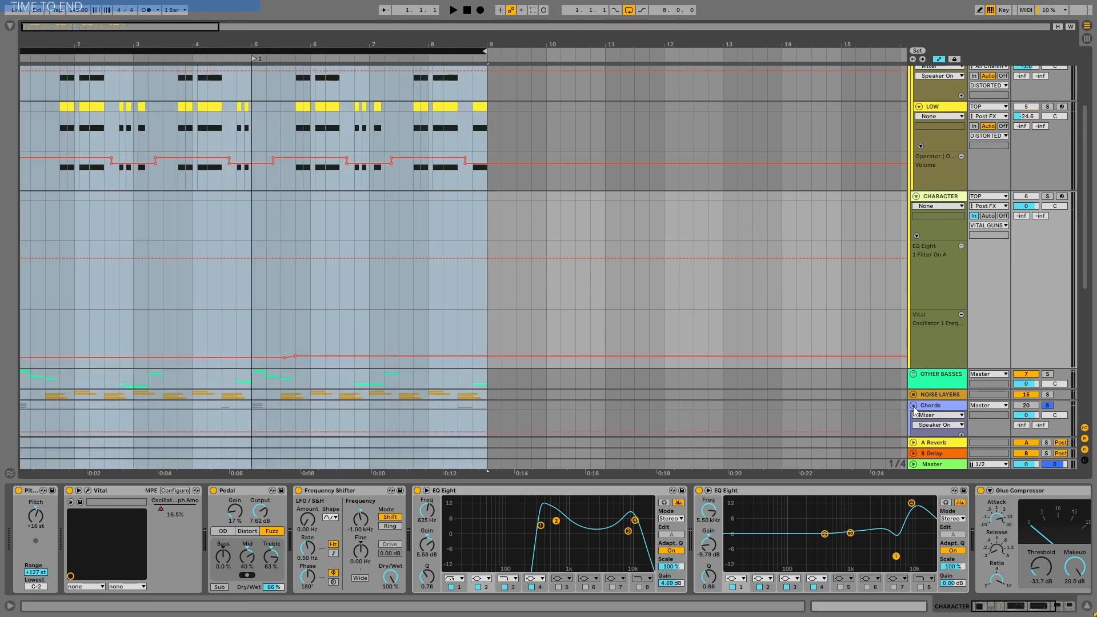
pyautogui.scroll(-3, 880, 305)
pyautogui.scroll(1, 880, 306)
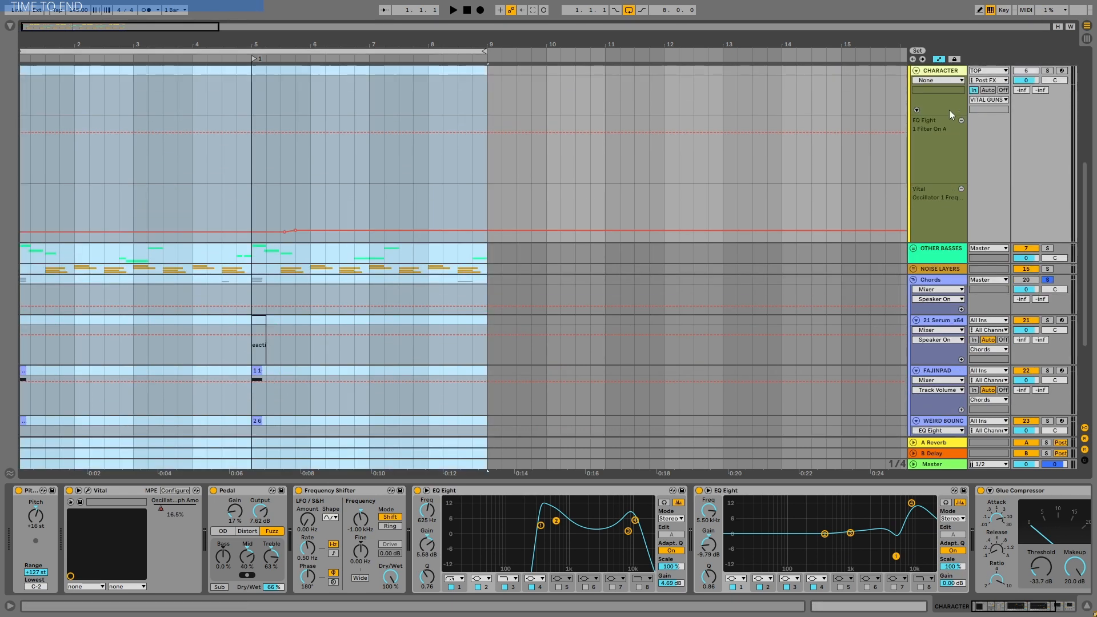
# - Hide the automation lanes and play the soloed chords from bar 1
pyautogui.click(939, 59)
pyautogui.press('space')
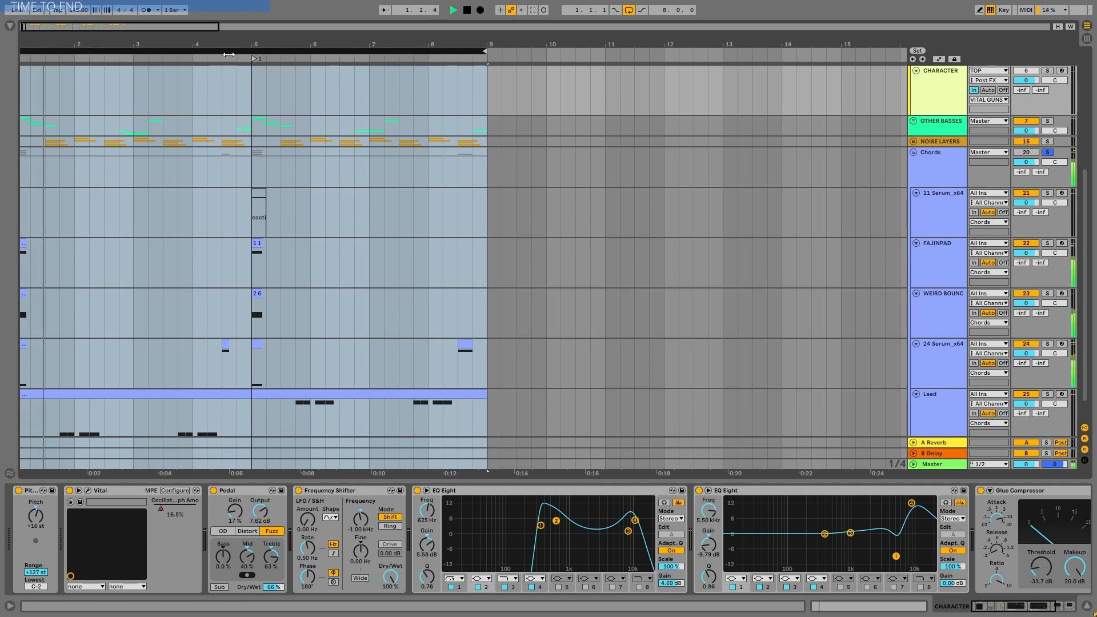
pyautogui.scroll(-1, 190, 226)
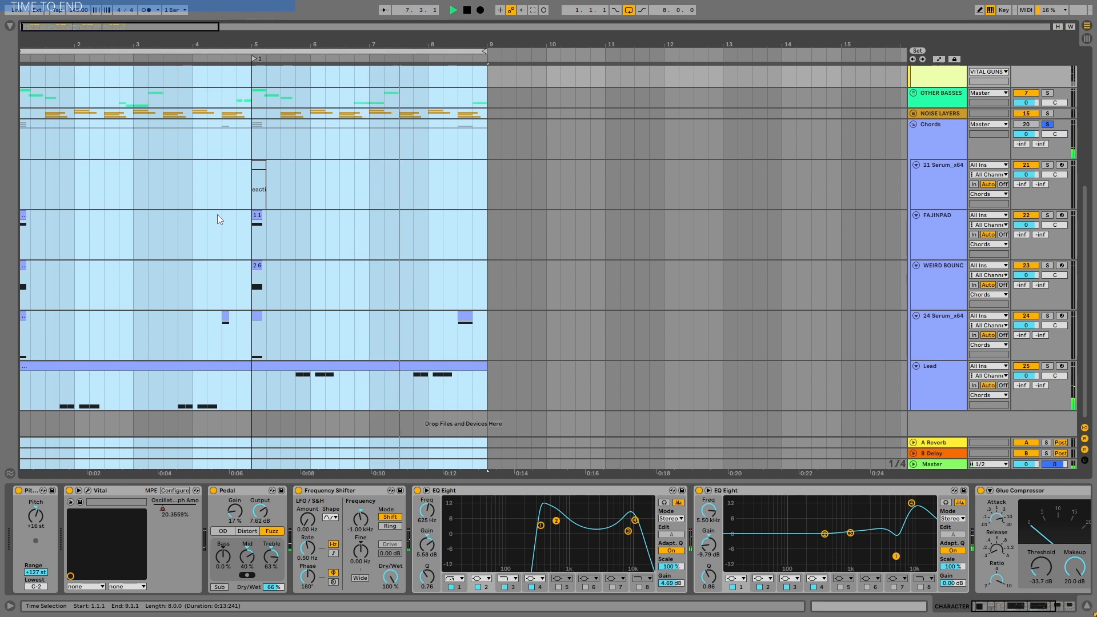
pyautogui.press('space')
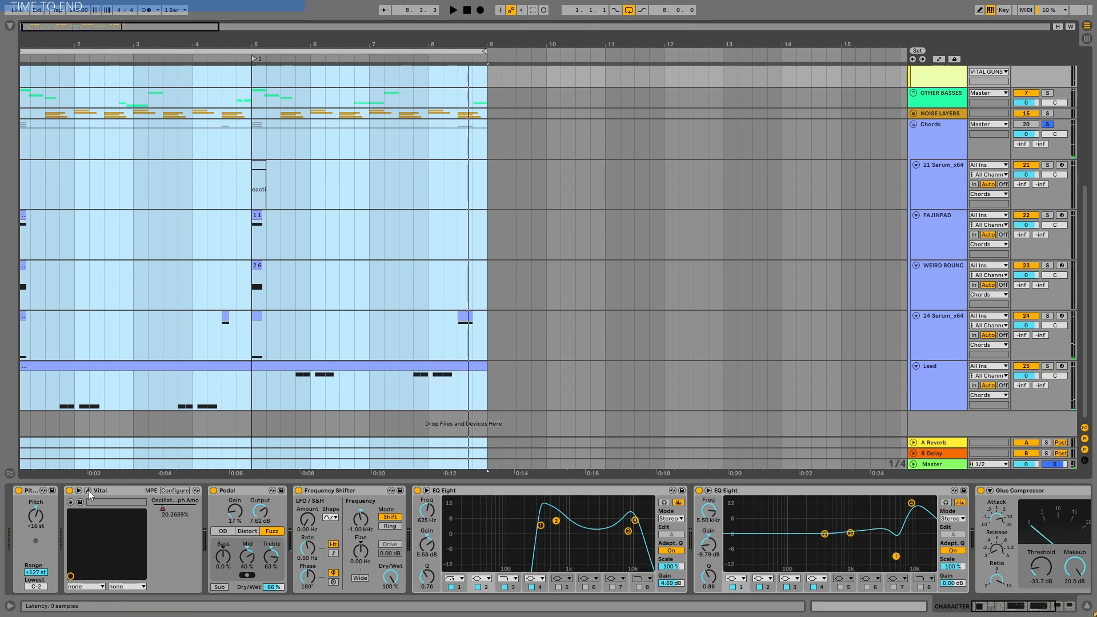
# - Open the Lead track's Serum synth, solo the track and play it from position 5.4.1
pyautogui.click(921, 379)
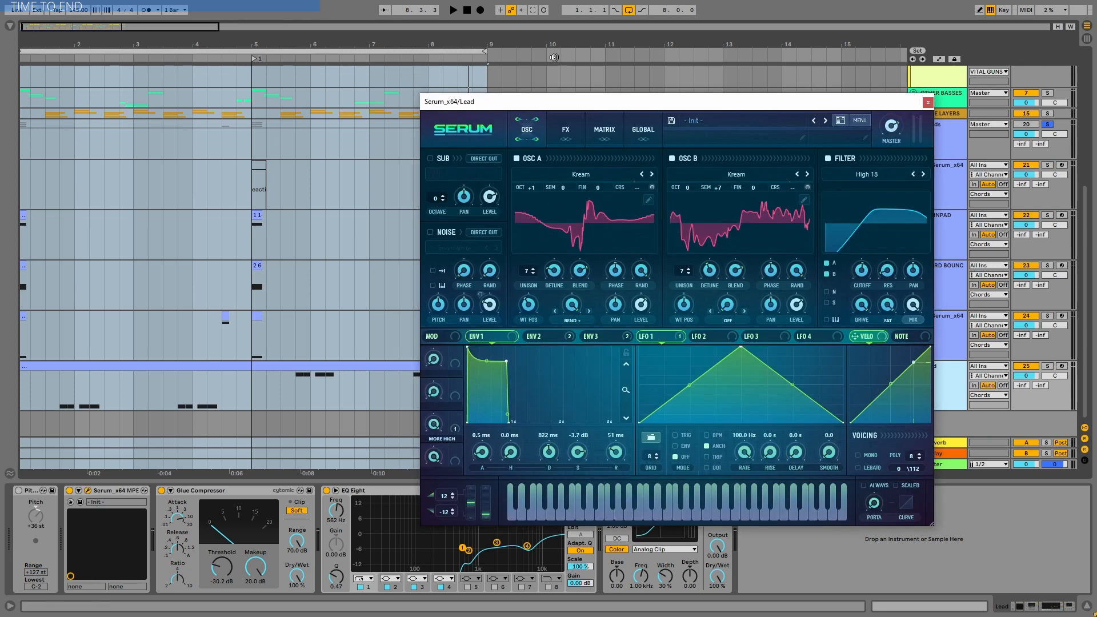
pyautogui.moveTo(620, 104); pyautogui.dragTo(553, 80)
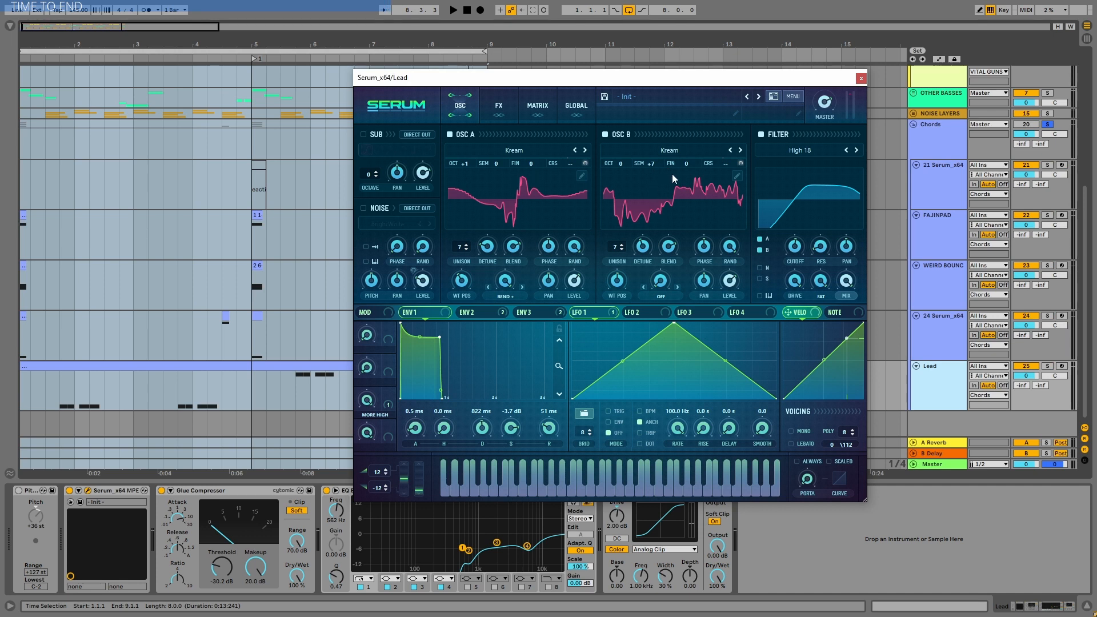
pyautogui.click(1051, 366)
pyautogui.click(298, 382)
pyautogui.press('space')
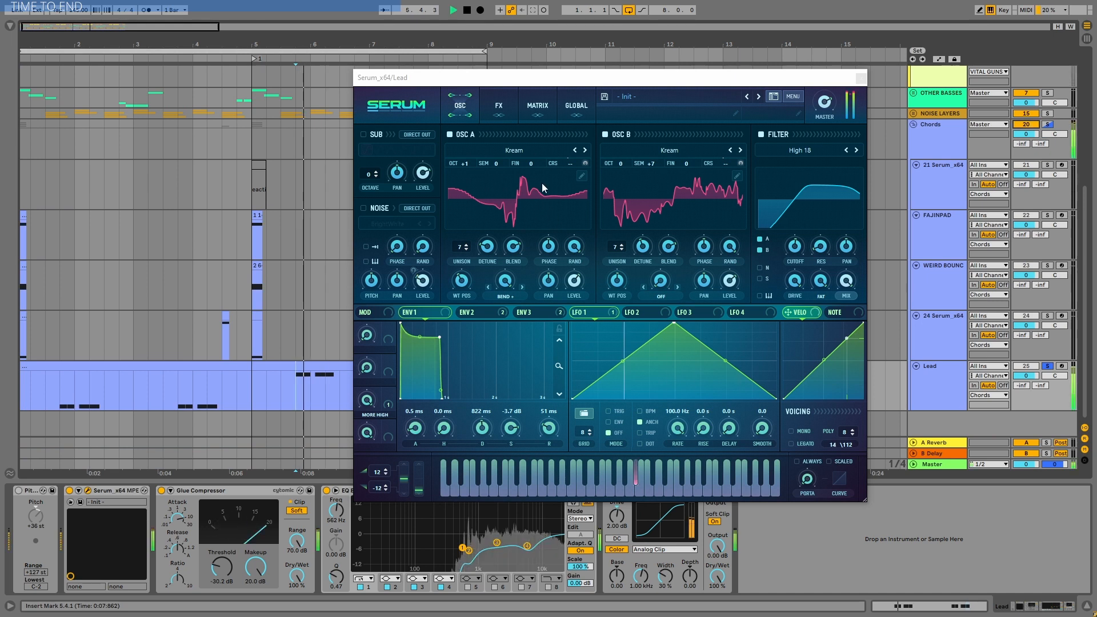
# - Audition the lead with oscillator A and oscillator B each switched off in turn, and switch both back on
pyautogui.click(449, 134)
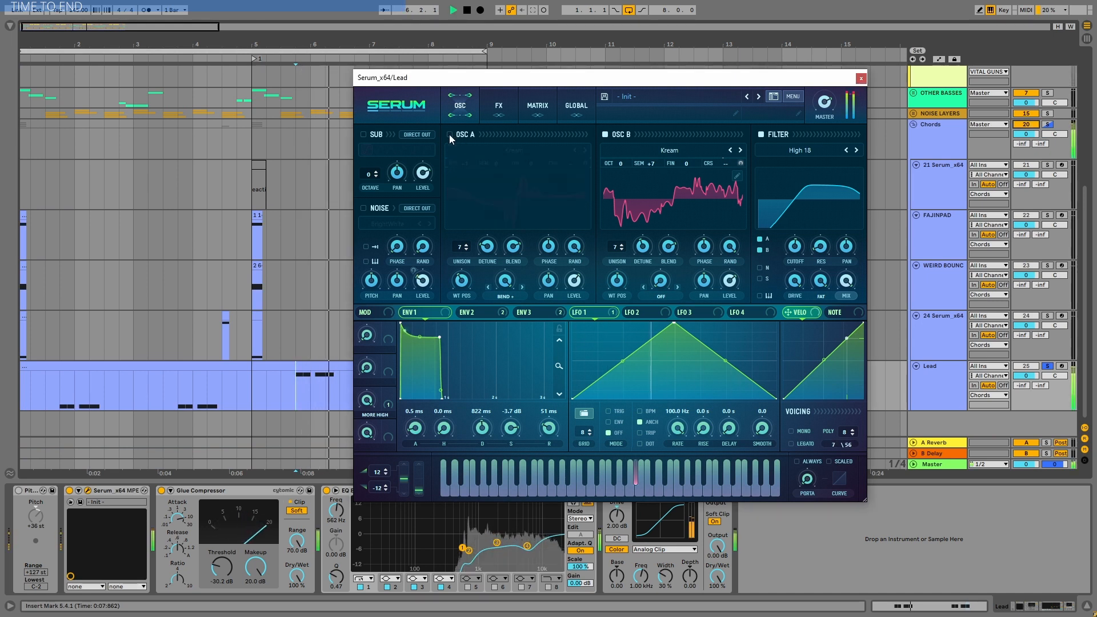
pyautogui.click(449, 135)
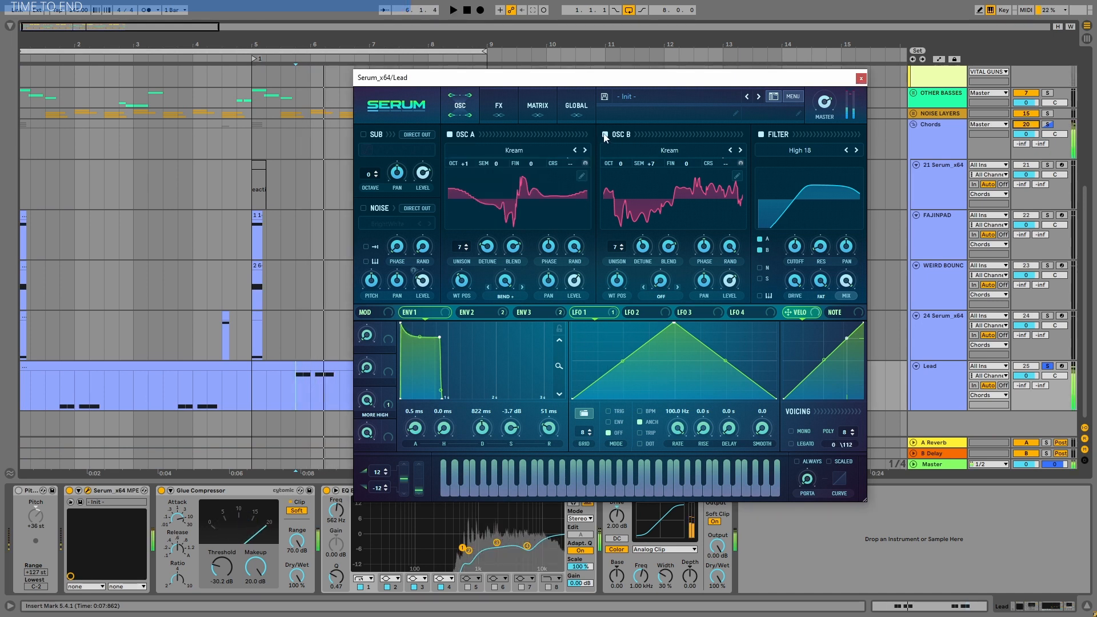
pyautogui.click(605, 135)
pyautogui.click(605, 135)
pyautogui.click(605, 135)
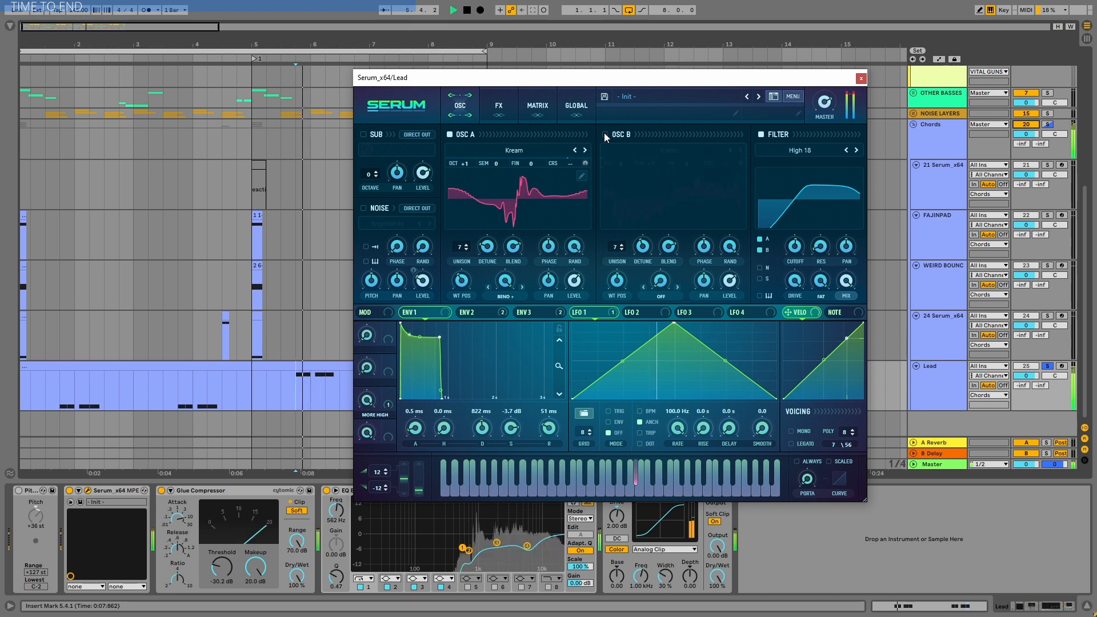
pyautogui.click(604, 135)
pyautogui.press('space')
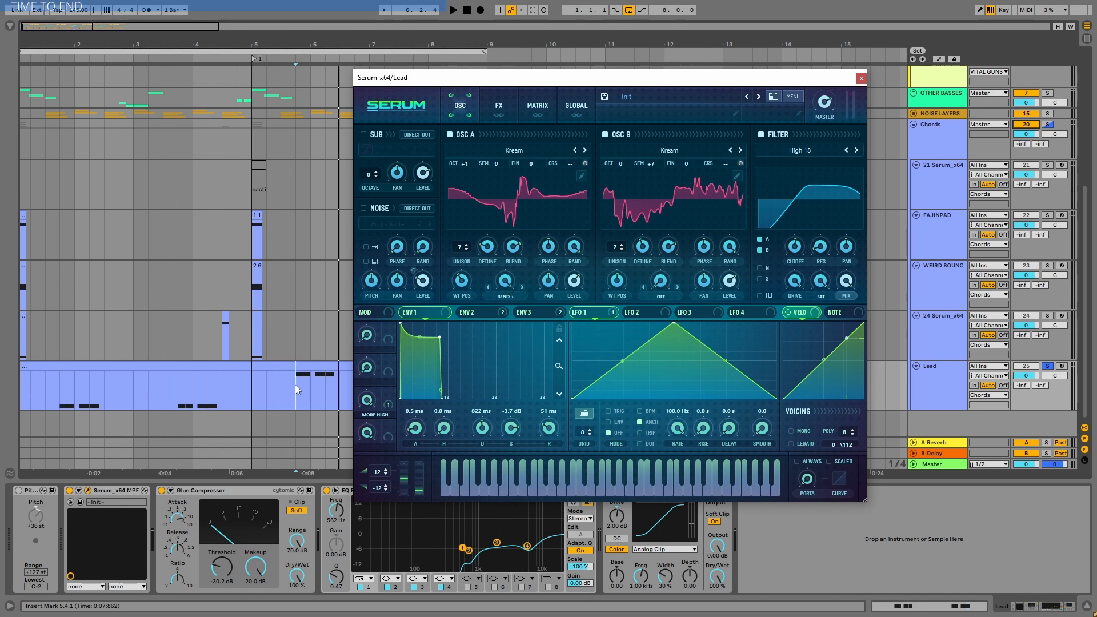
# - Compare the lead with and without oscillator A's Bend + warp, resetting the warp to 0%
pyautogui.press('space')
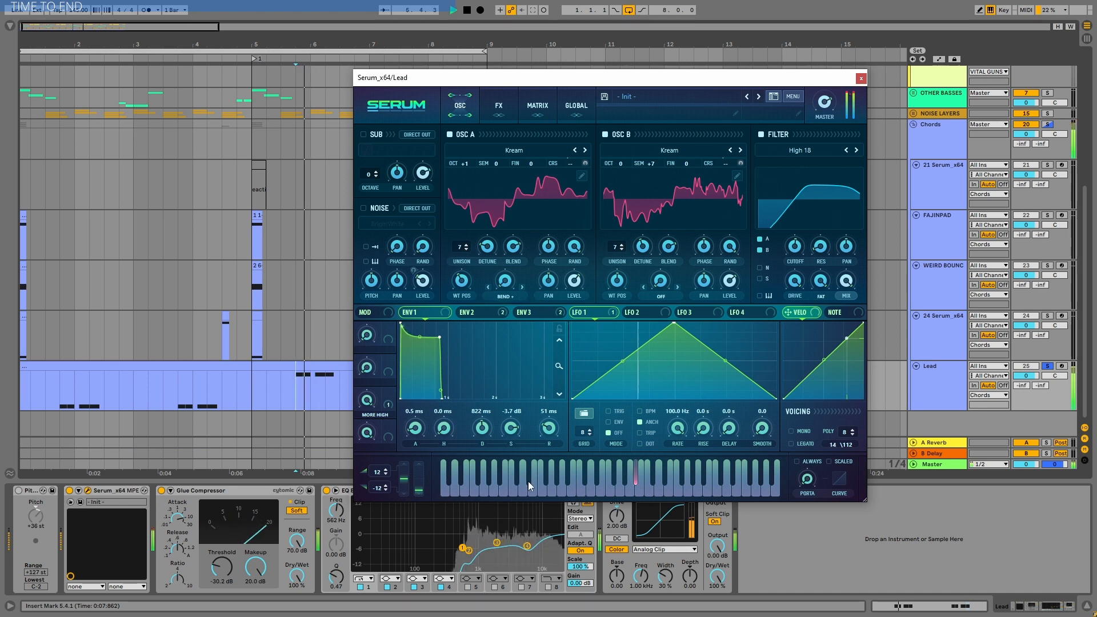
pyautogui.press('space')
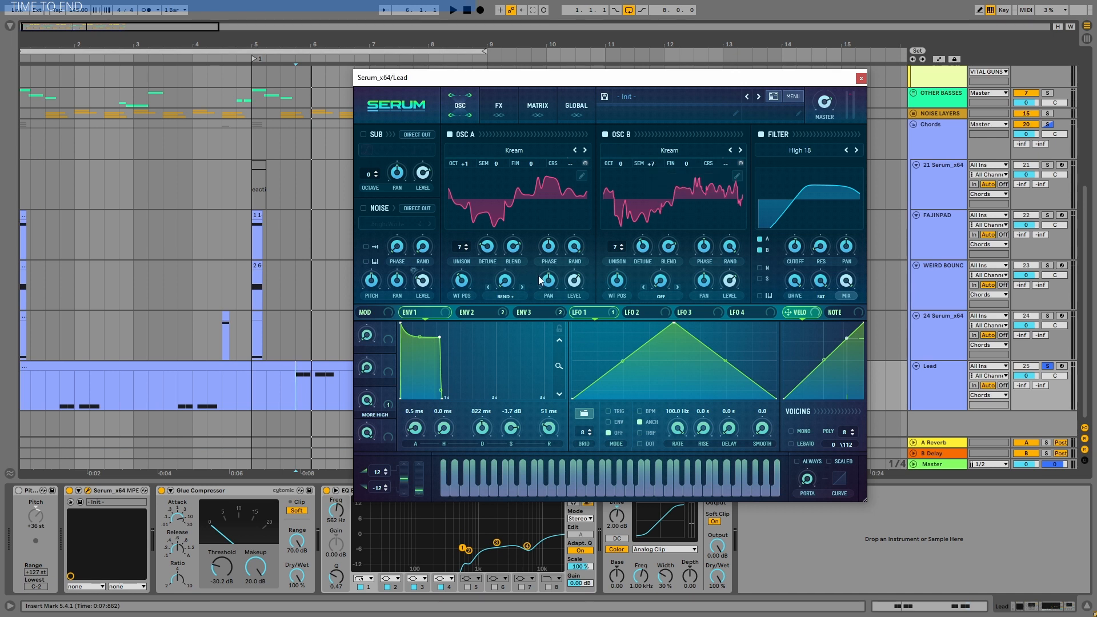
pyautogui.moveTo(505, 281); pyautogui.dragTo(547, 139)
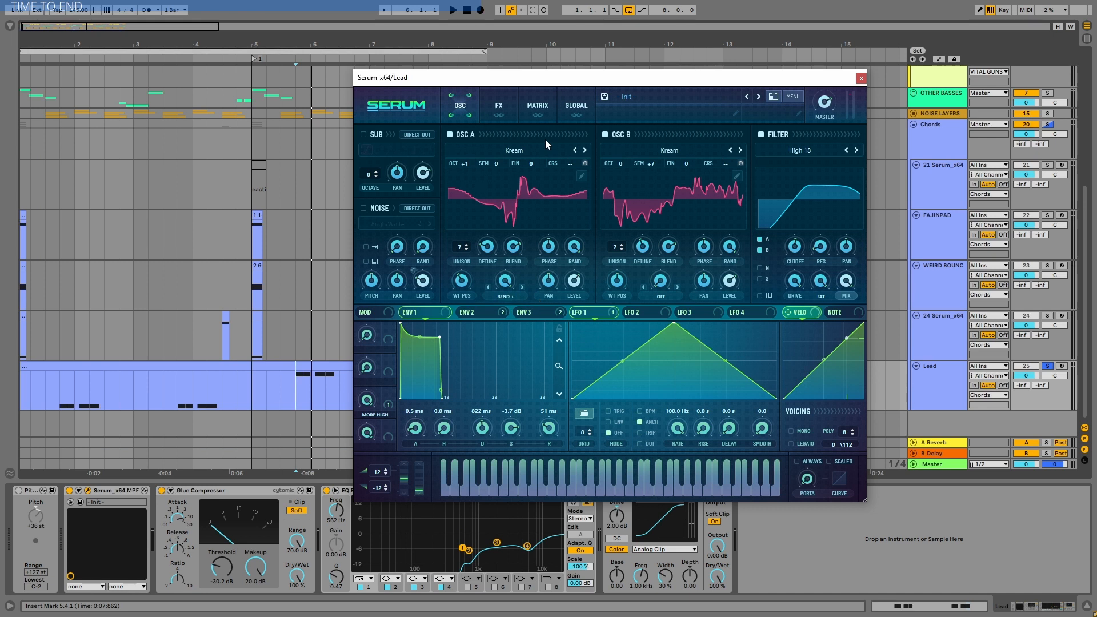
pyautogui.press('space')
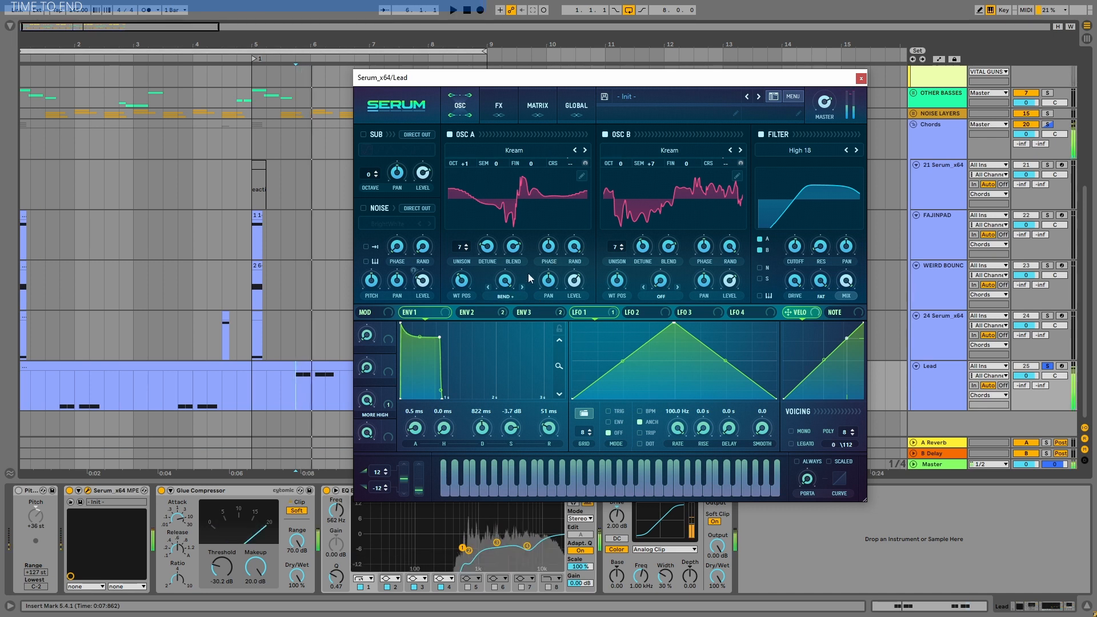
pyautogui.doubleClick(506, 280)
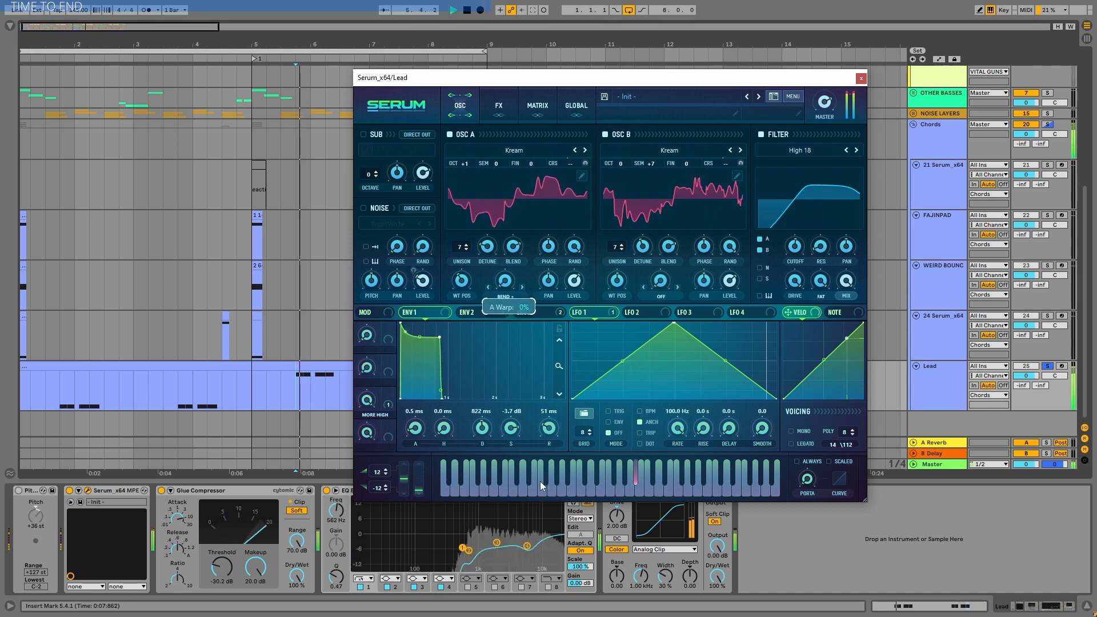
pyautogui.press('space')
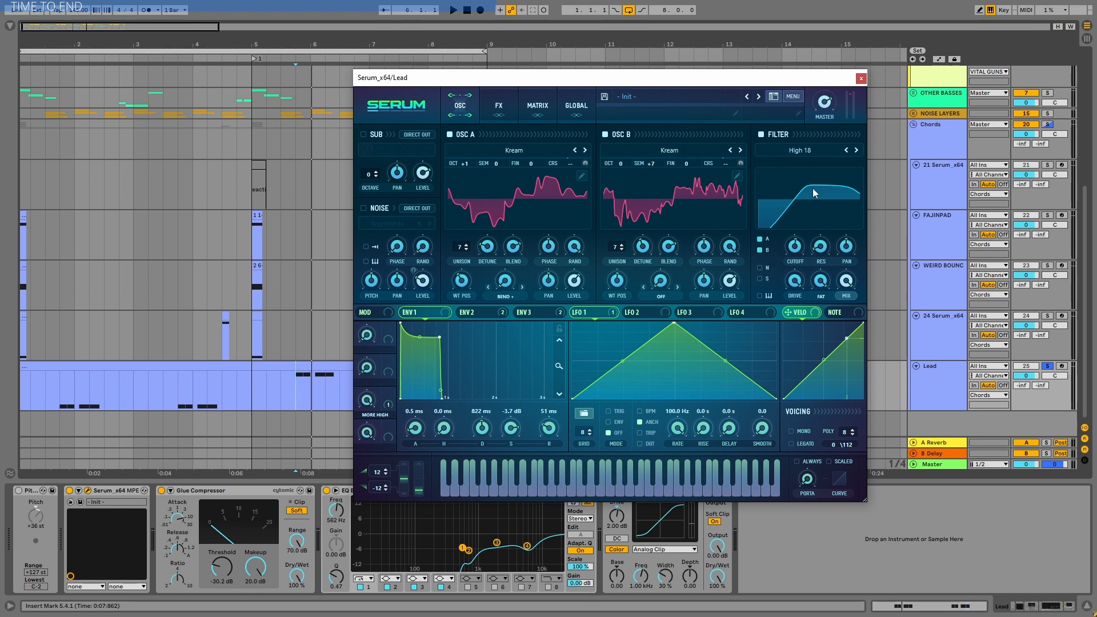
# - View the Serum lead's effects and Env 2, and play the lead while lowering the FX filter cutoff to 39 Hz
pyautogui.click(505, 108)
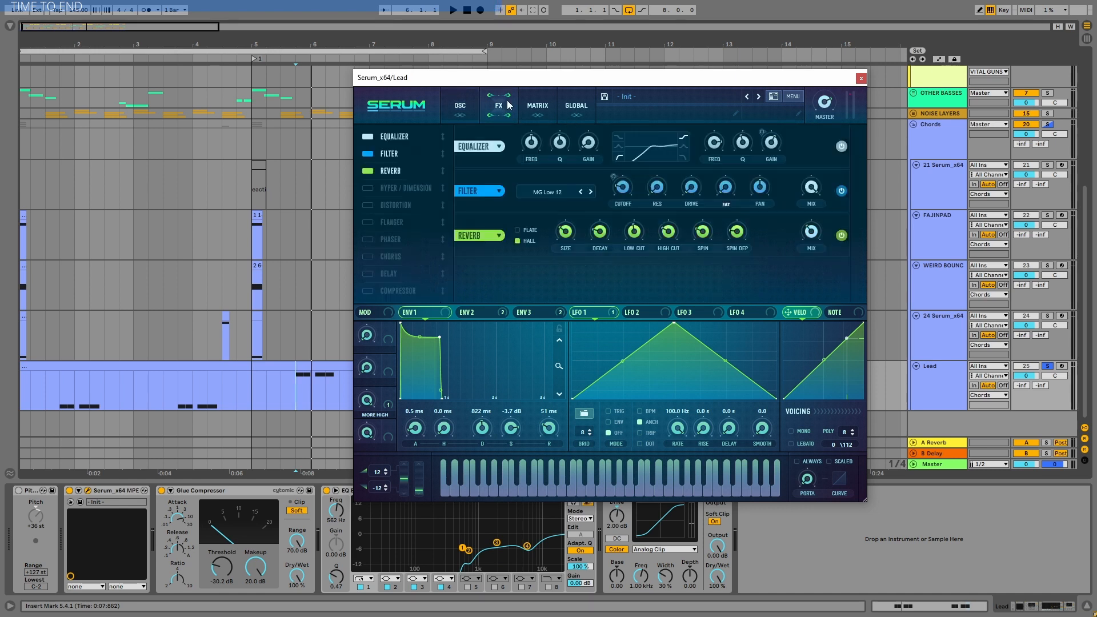
pyautogui.click(475, 312)
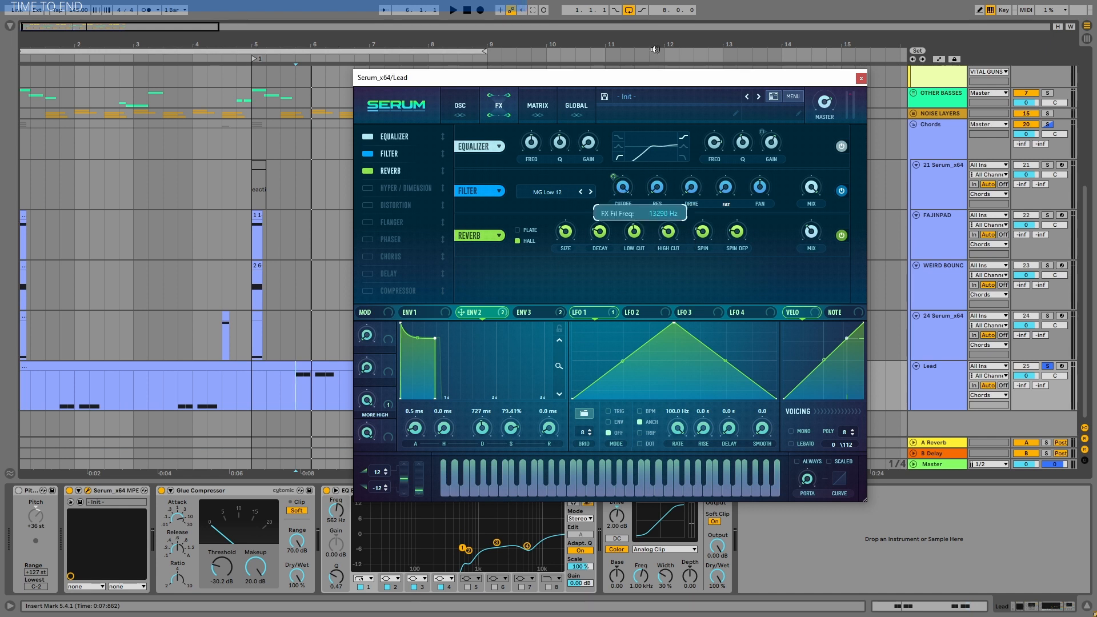
pyautogui.press('space')
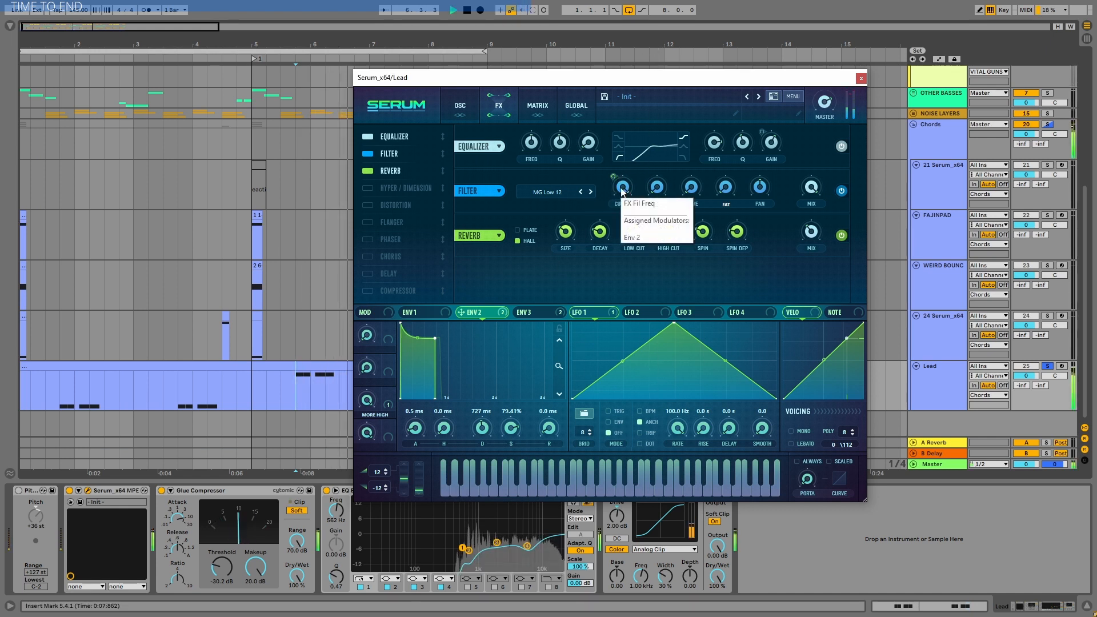
pyautogui.moveTo(621, 188); pyautogui.dragTo(637, 304)
pyautogui.press('space')
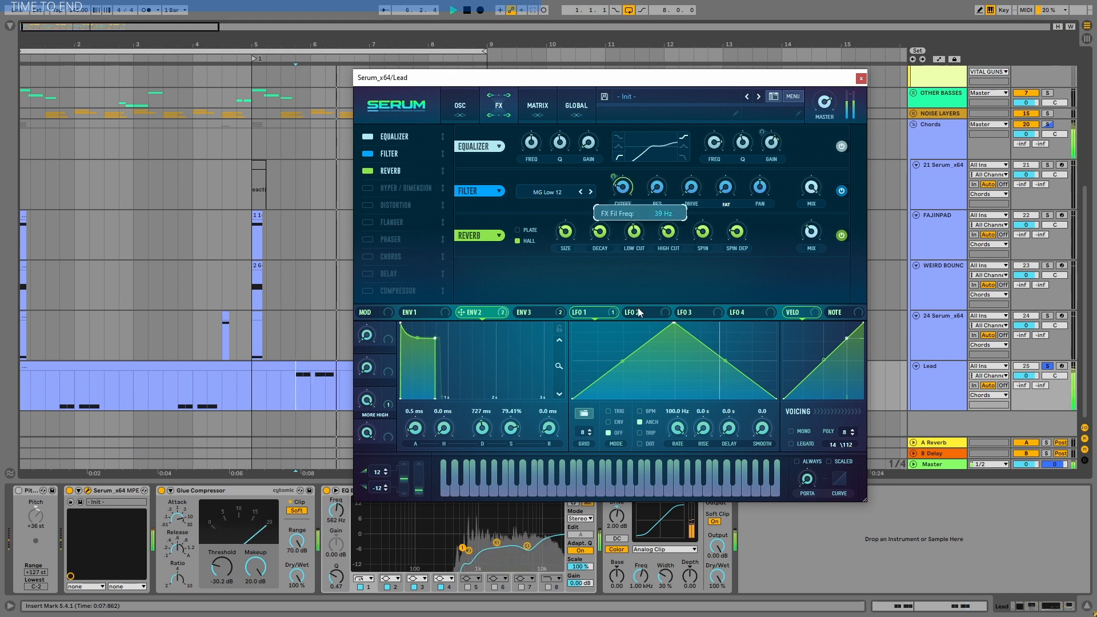
pyautogui.press('space')
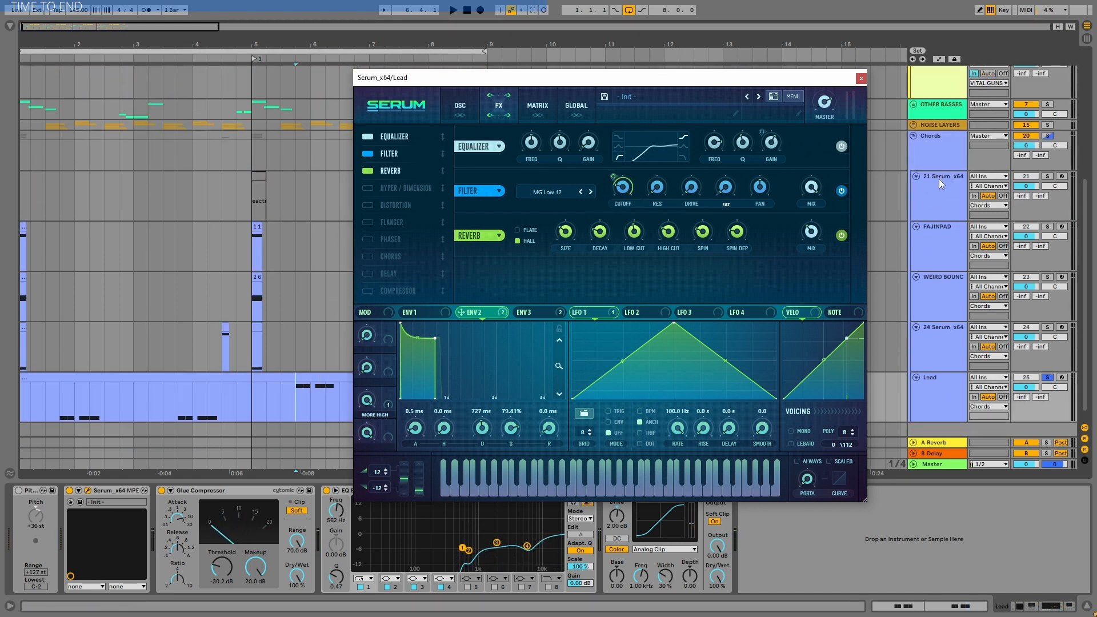
# - Close Serum and compare the lead from position 5.4.1 with and without its EQ Eight, leaving the EQ enabled
pyautogui.scroll(2, 939, 180)
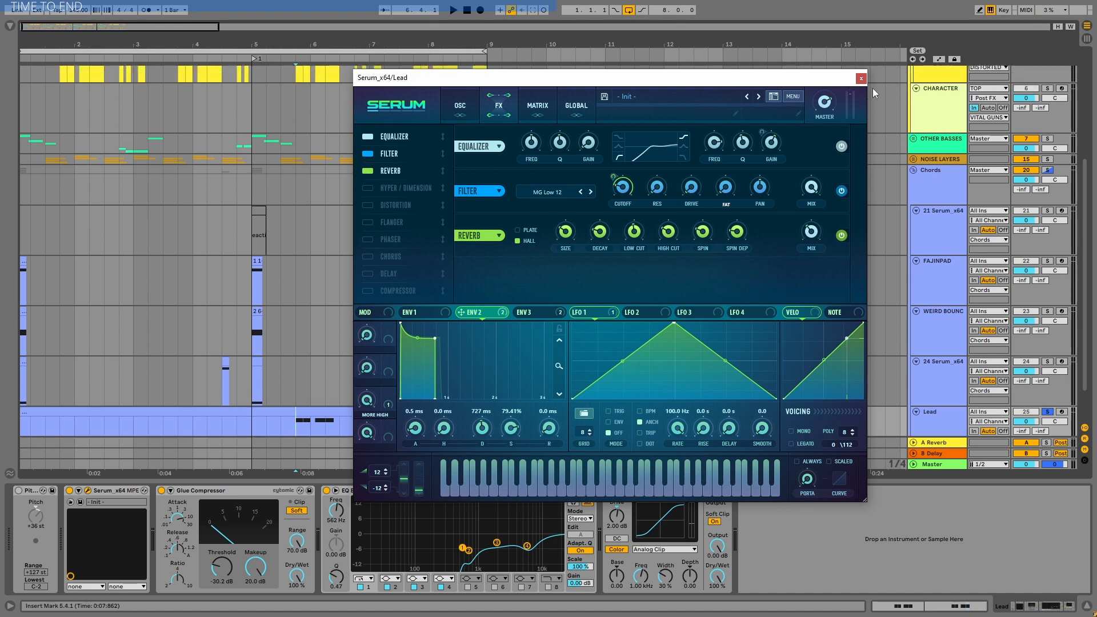
pyautogui.click(861, 78)
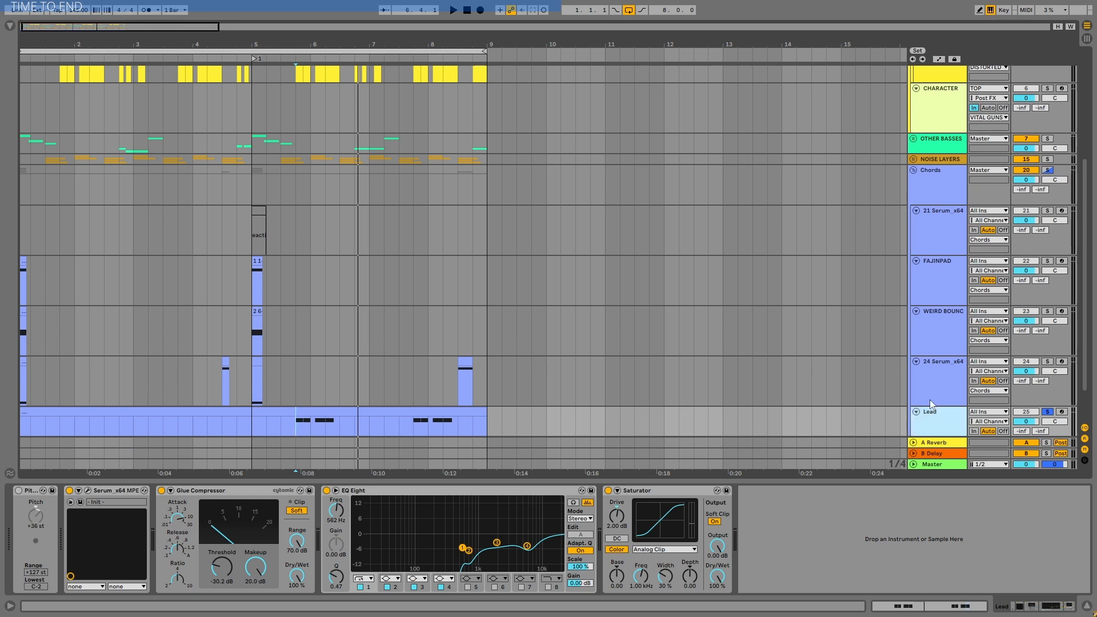
pyautogui.scroll(-2, 930, 399)
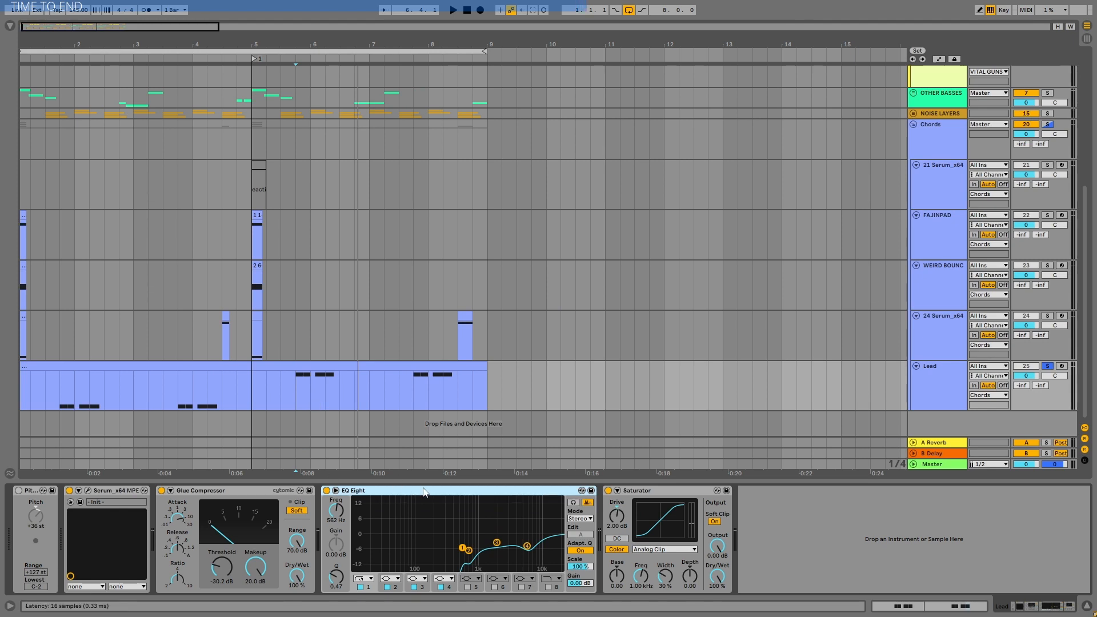
pyautogui.click(298, 388)
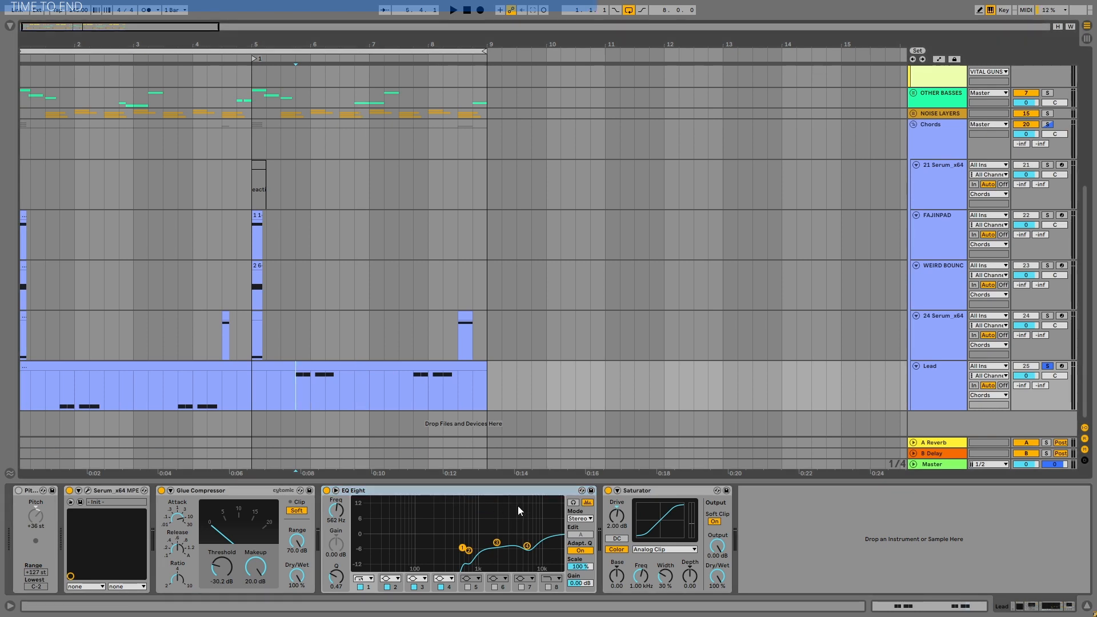
pyautogui.press('space')
pyautogui.click(451, 492)
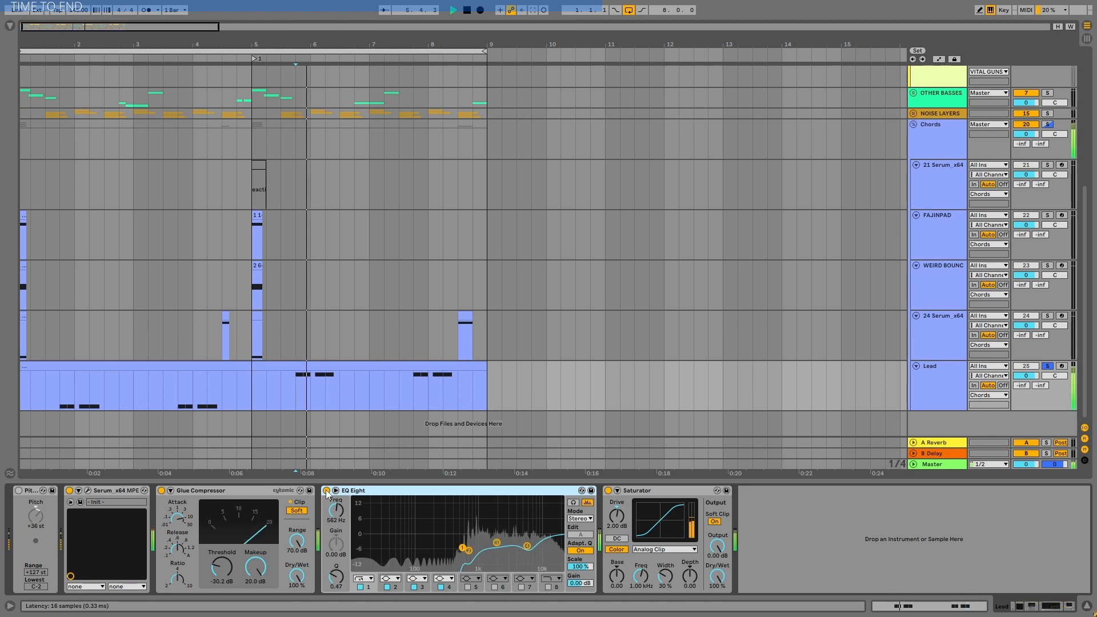
pyautogui.click(327, 491)
pyautogui.press('space')
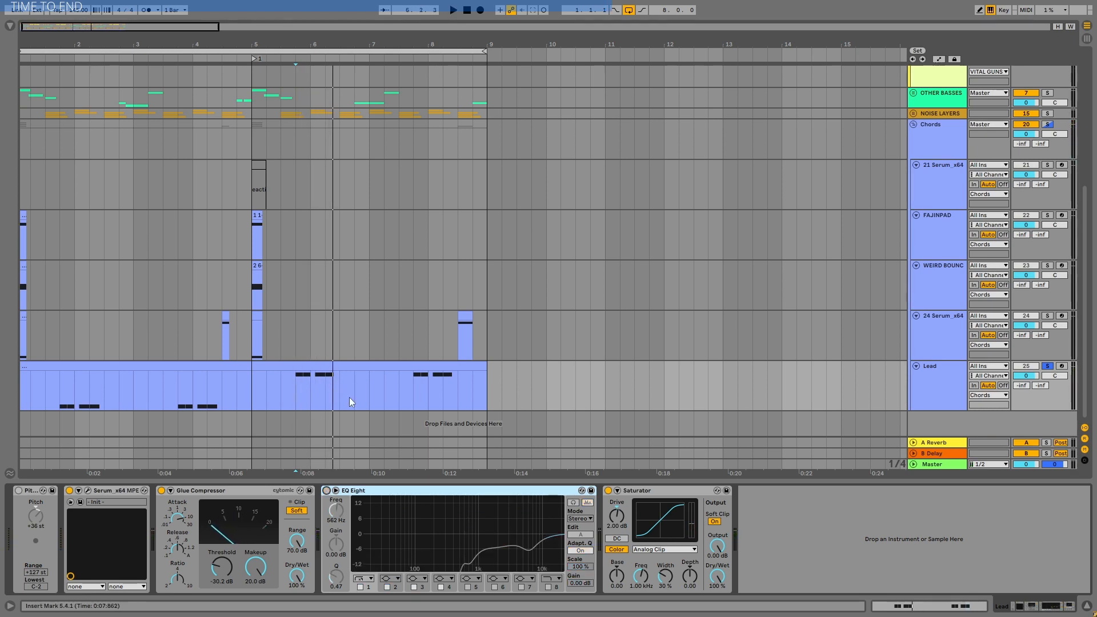
pyautogui.click(326, 490)
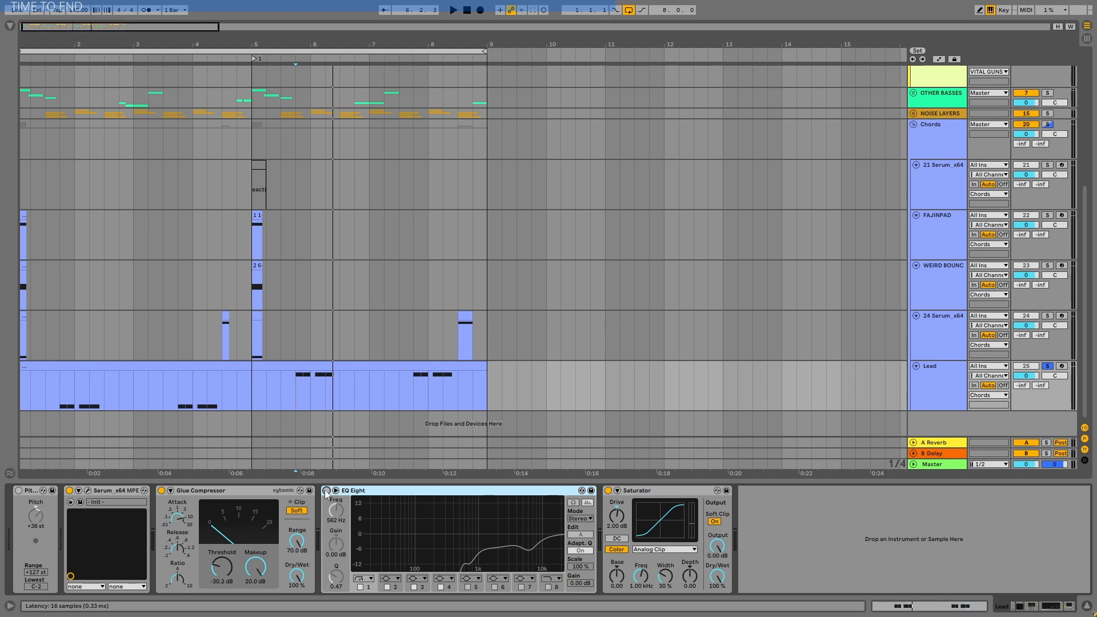
# - Solo CHARACTER alongside the Lead and play both while switching the Lead EQ Eight's band 4 off and back on
pyautogui.click(527, 547)
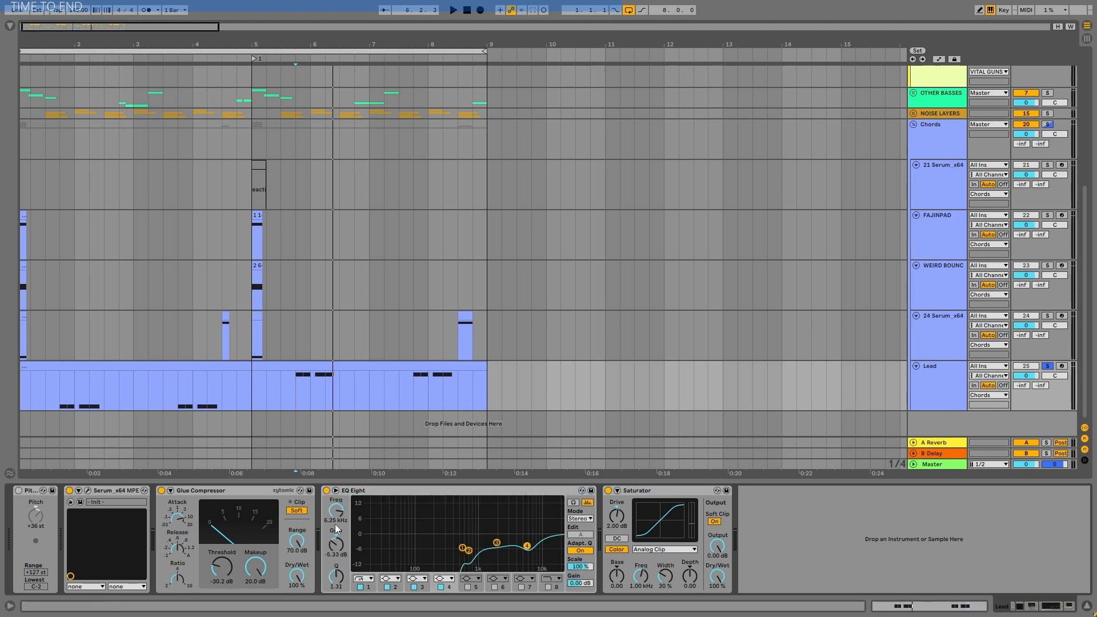
pyautogui.scroll(5, 940, 217)
pyautogui.click(943, 164)
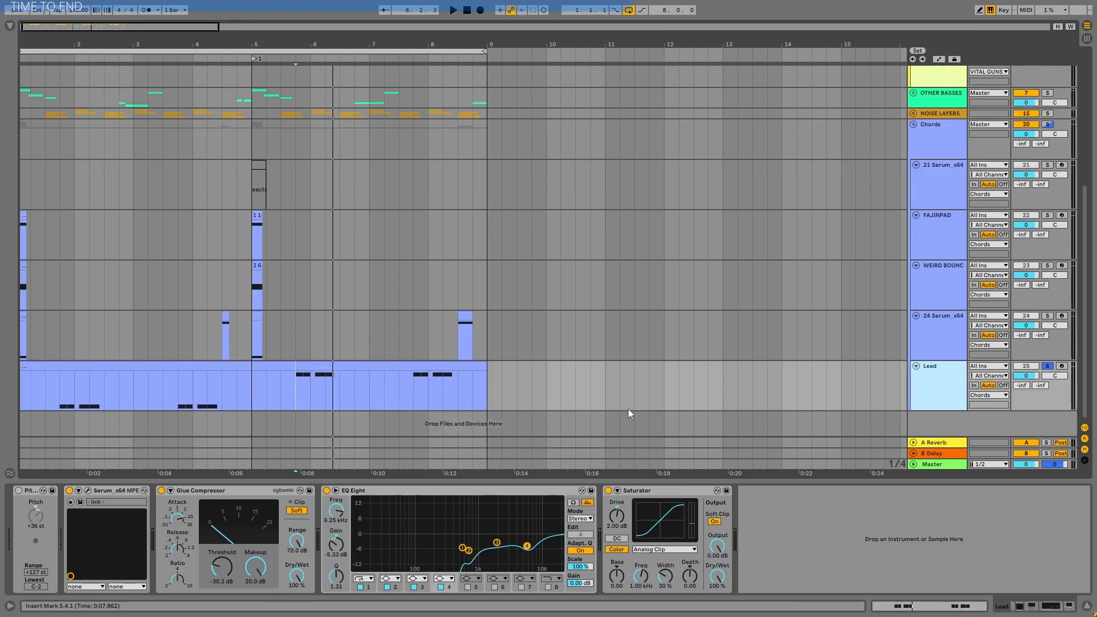
pyautogui.press('space')
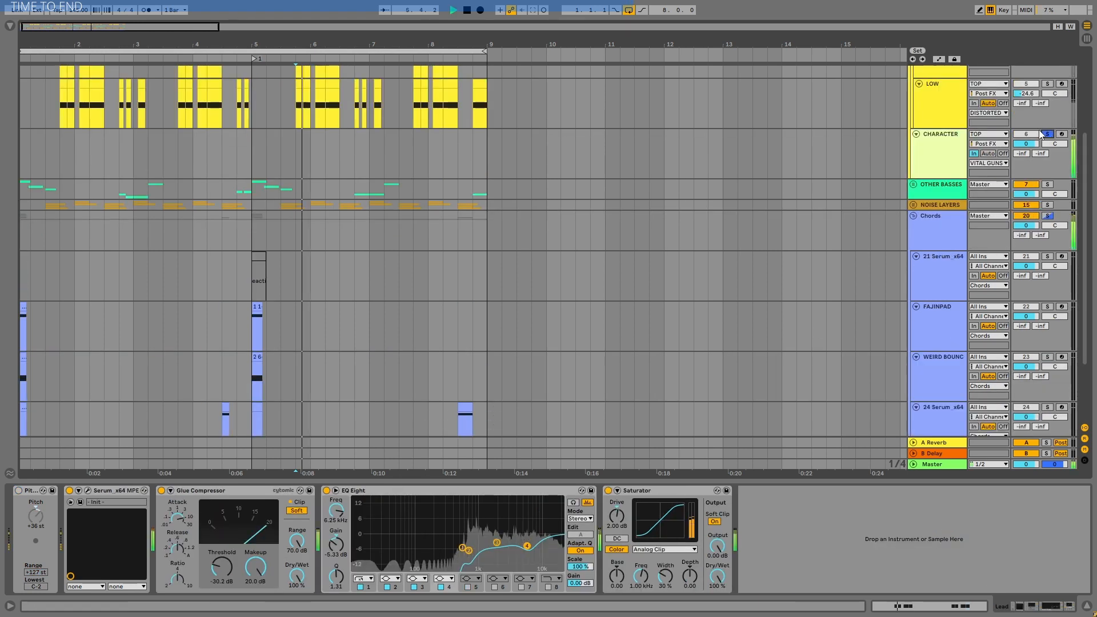
pyautogui.scroll(-3, 602, 415)
pyautogui.scroll(-1, 602, 415)
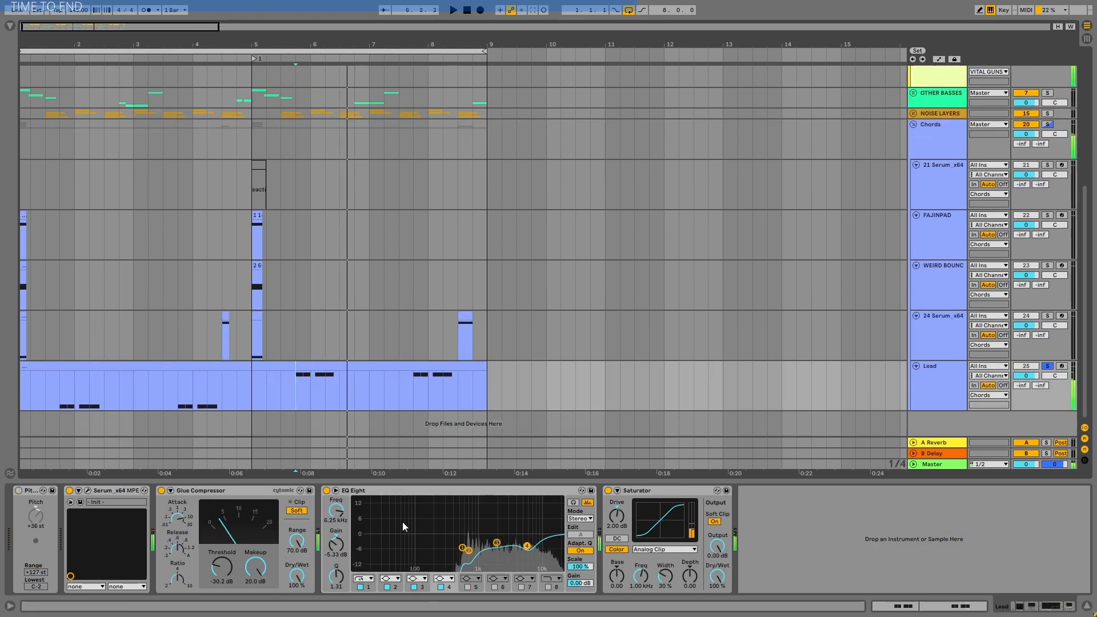
pyautogui.click(442, 587)
pyautogui.click(442, 587)
pyautogui.press('space')
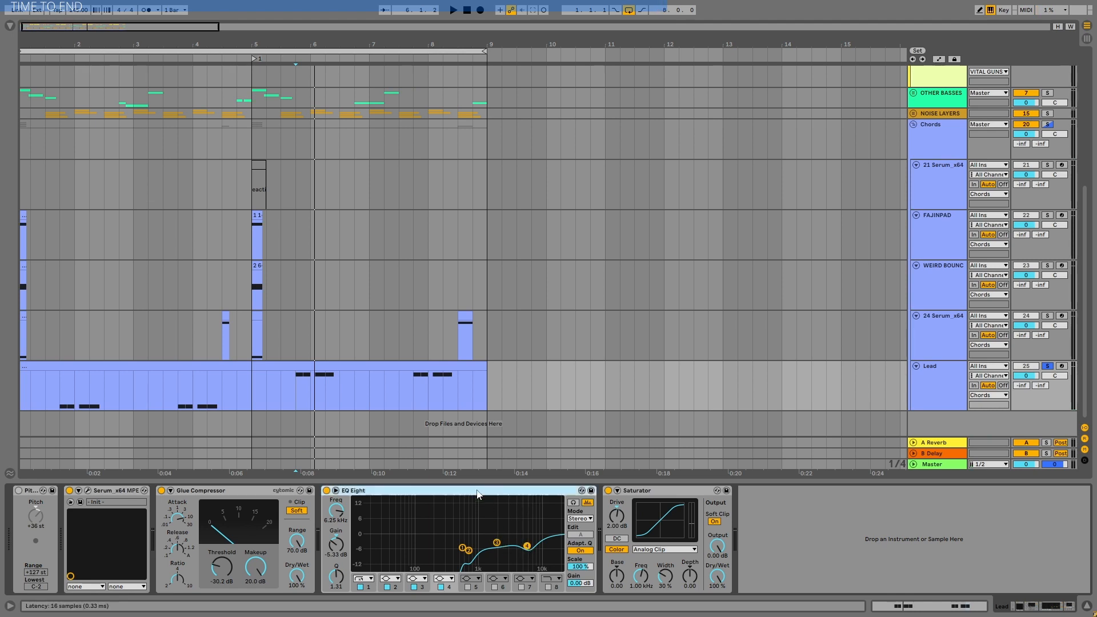
# - Show the CHARACTER track's device chain and examine its second EQ Eight
pyautogui.scroll(3, 949, 314)
pyautogui.scroll(1, 954, 296)
pyautogui.click(940, 177)
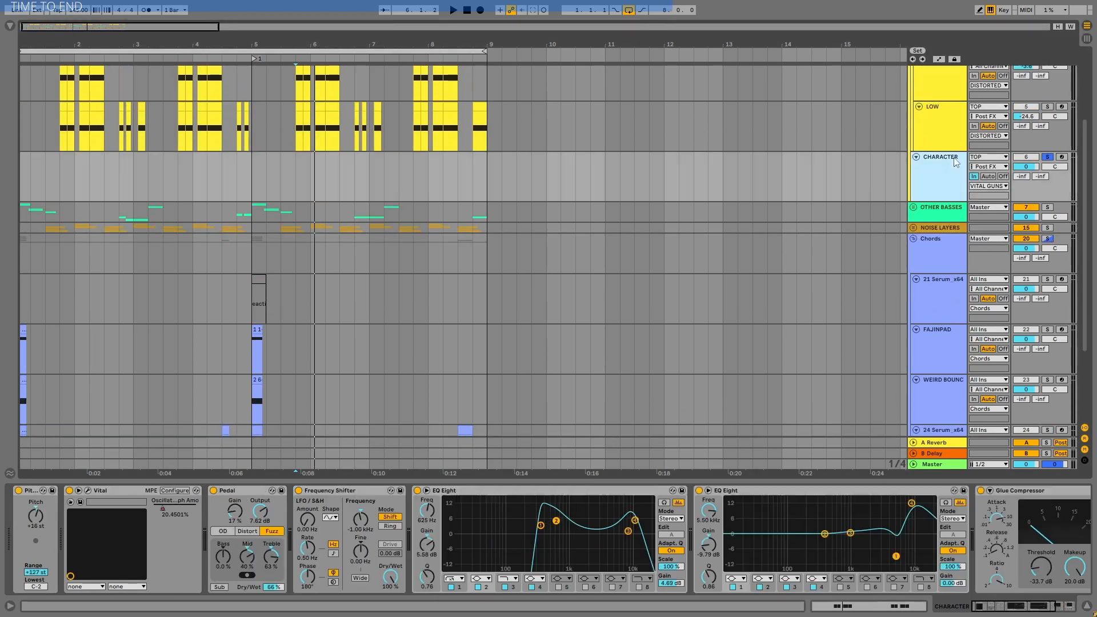
pyautogui.click(817, 493)
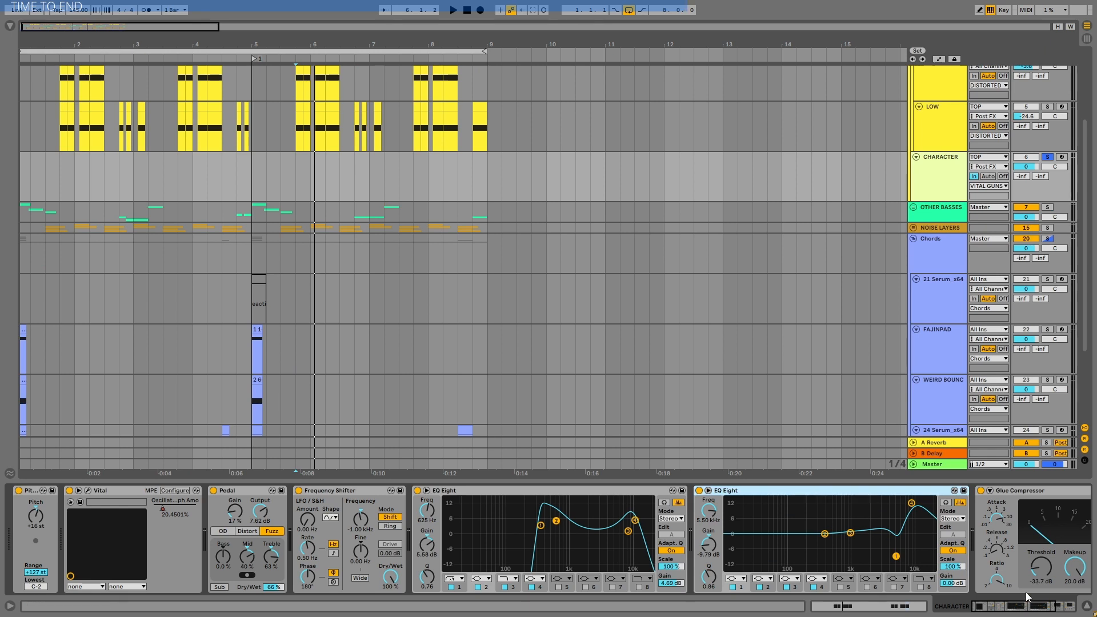
# - Reopen the Lead's Serum, bypass LFO 1's master tuning modulation during playback, and check its routing in the modulation matrix
pyautogui.scroll(-4, 916, 360)
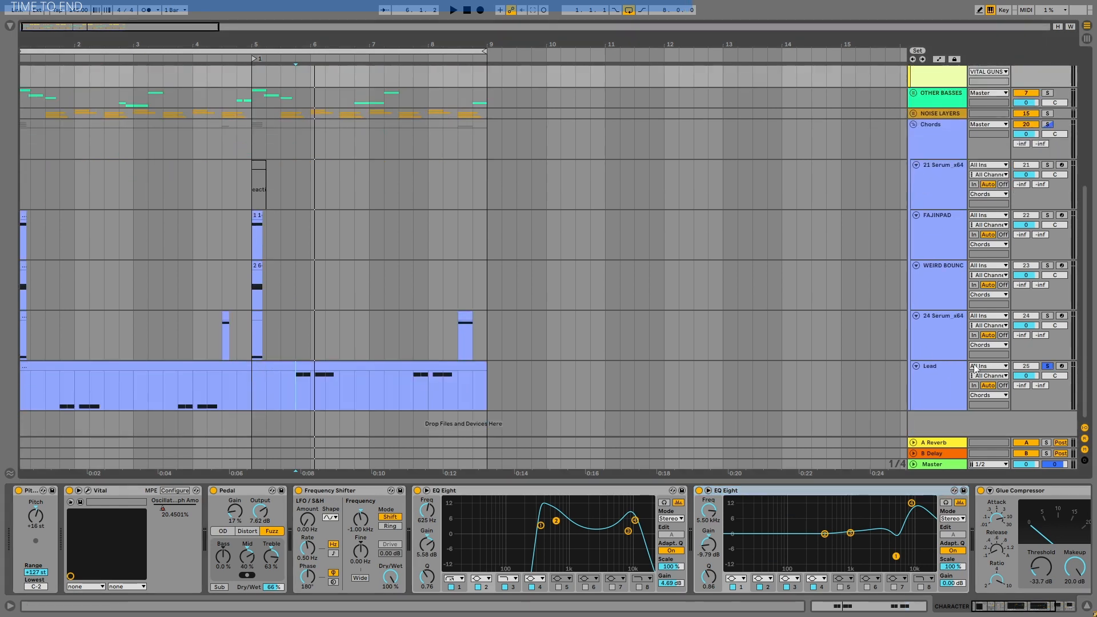
pyautogui.click(943, 380)
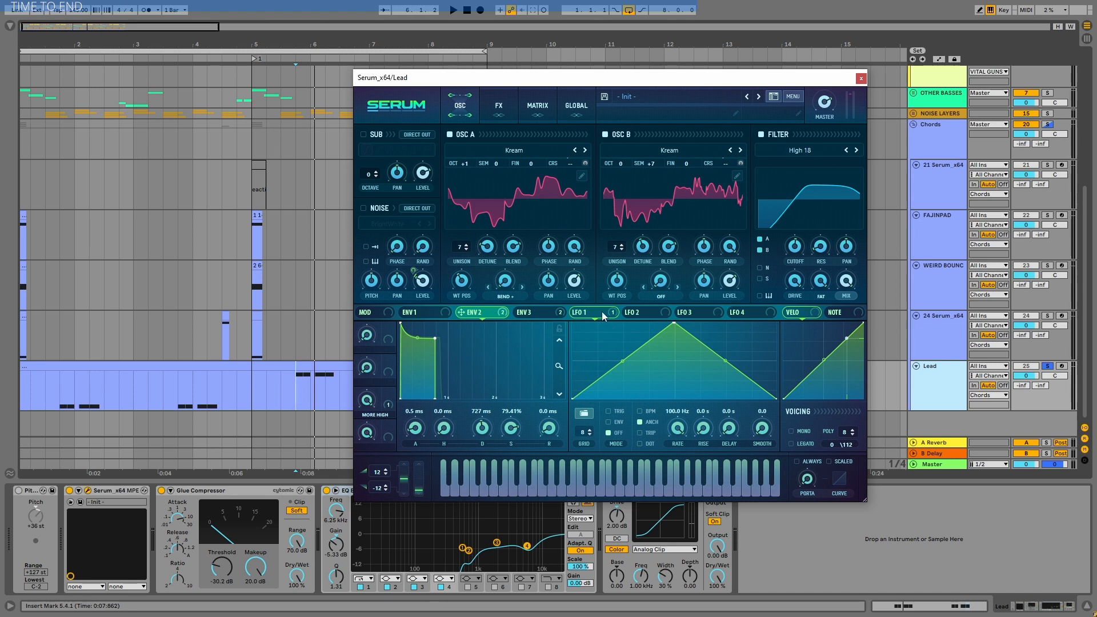
pyautogui.click(602, 313)
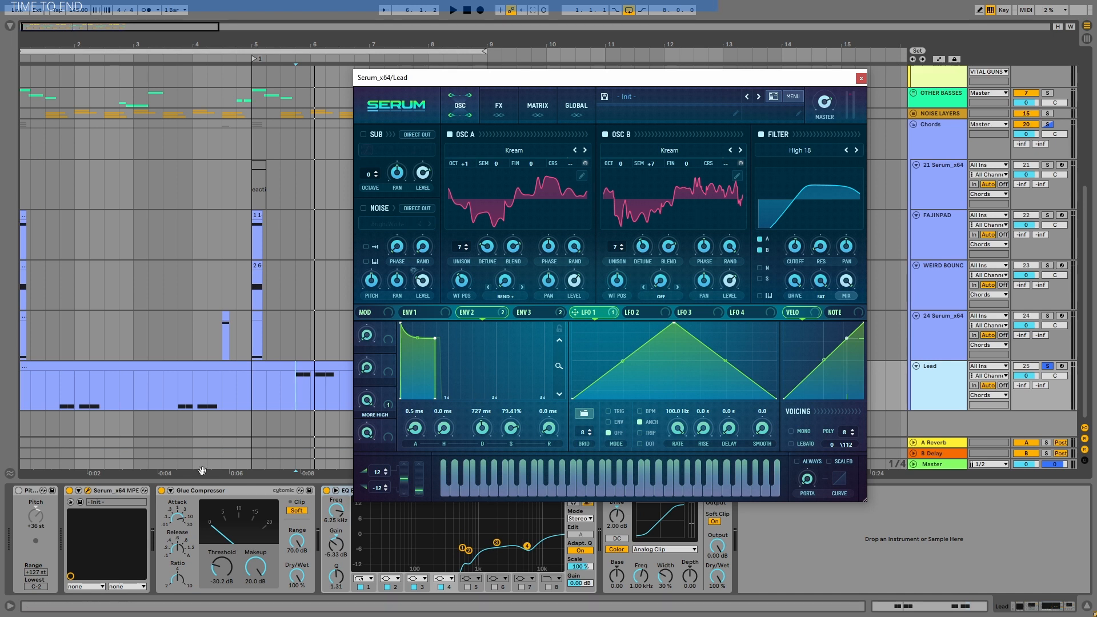
pyautogui.press('space')
pyautogui.rightClick(591, 316)
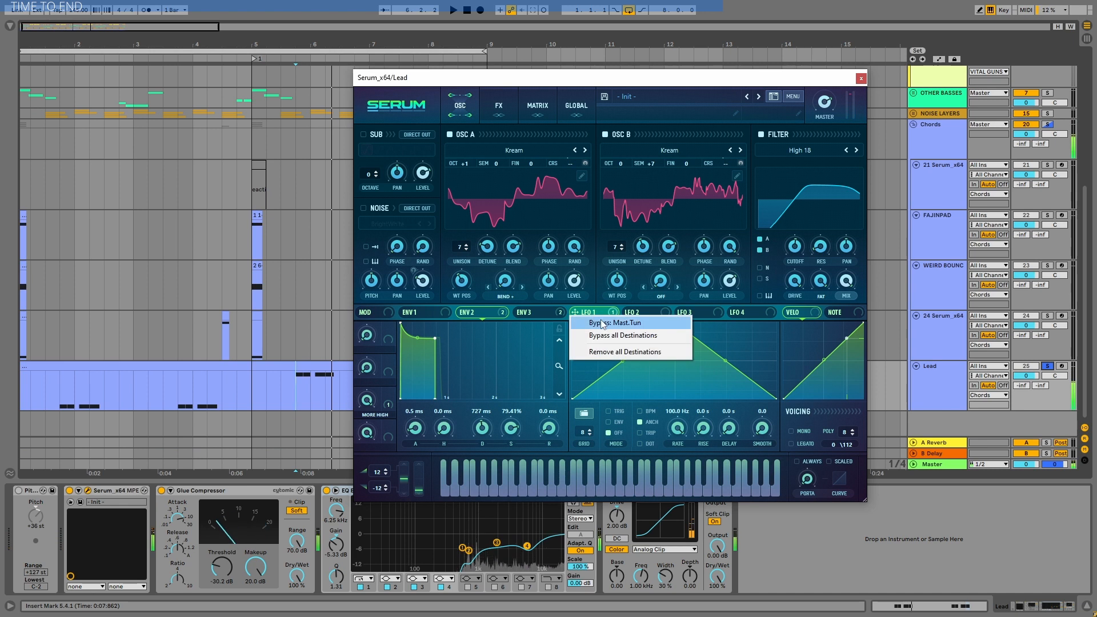
pyautogui.click(599, 316)
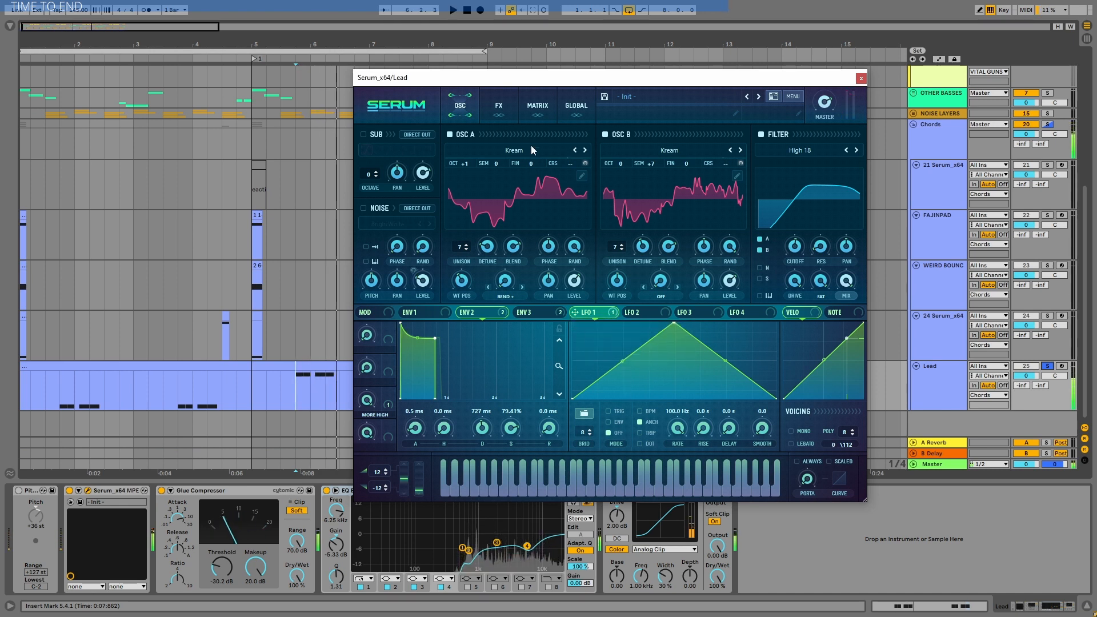
pyautogui.click(537, 105)
pyautogui.scroll(-1, 398, 261)
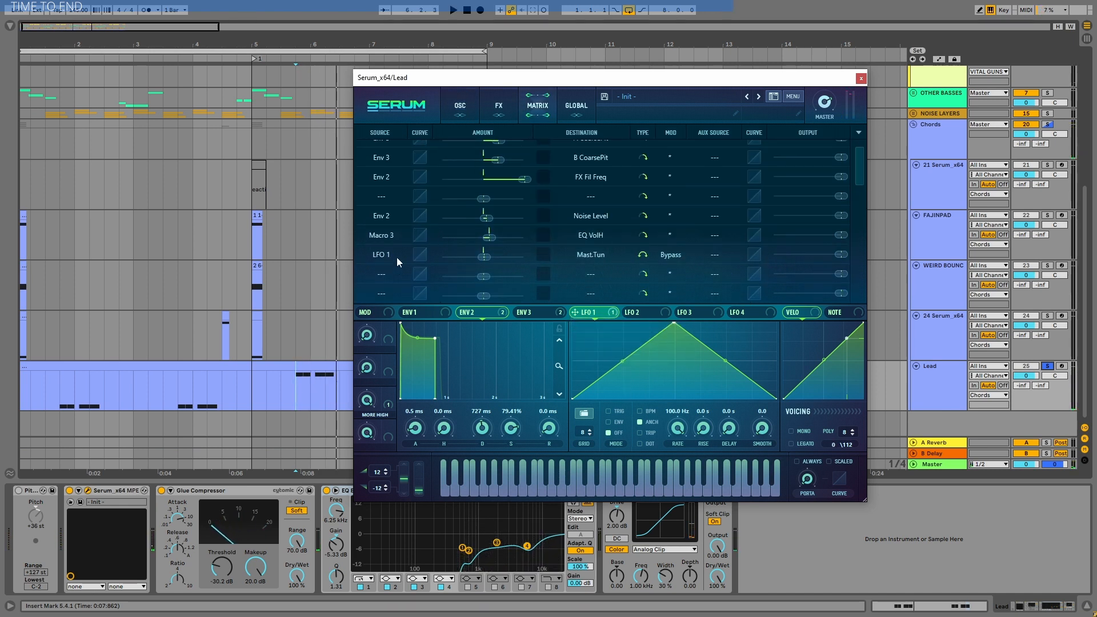
# - Compare the playing lead with LFO 1's master tuning modulation active and bypassed, leave it active, and close Serum
pyautogui.press('space')
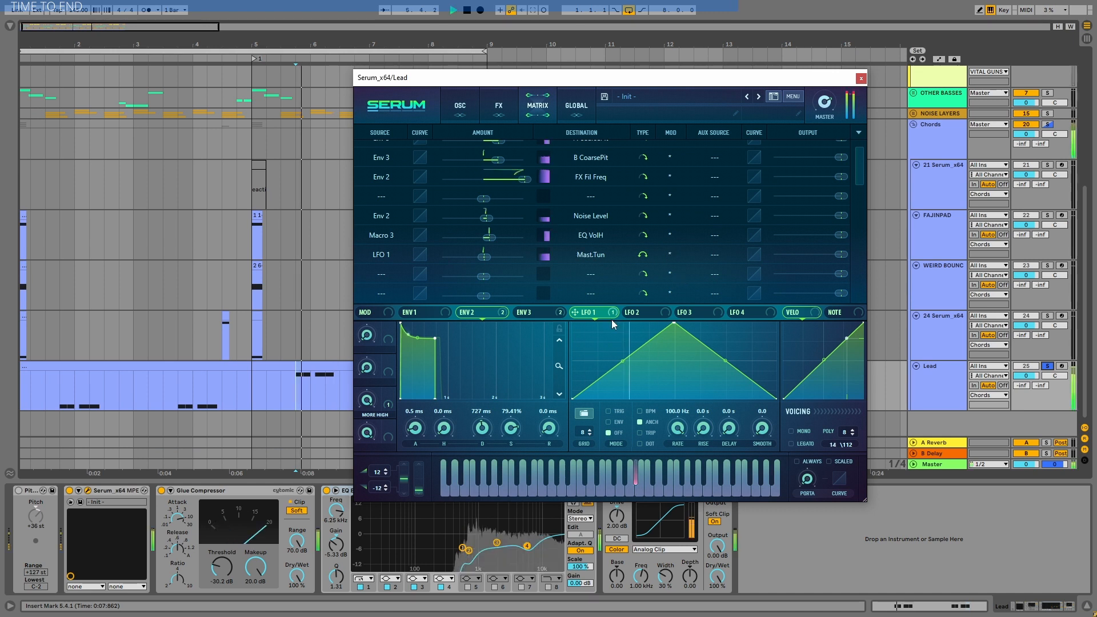
pyautogui.rightClick(603, 310)
pyautogui.click(604, 321)
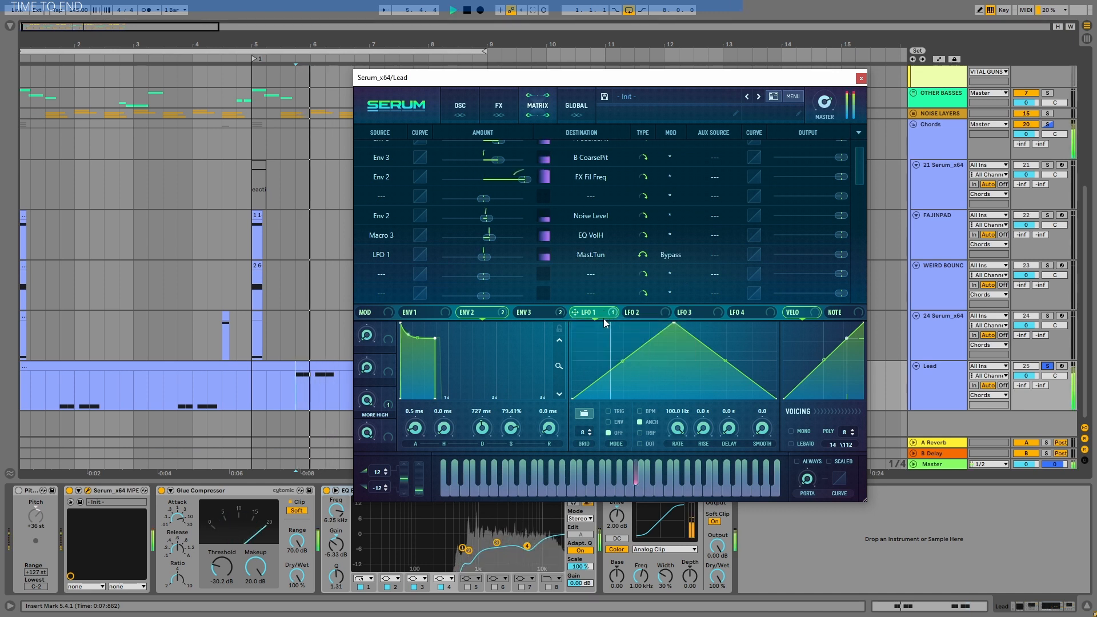
pyautogui.rightClick(599, 313)
pyautogui.click(605, 320)
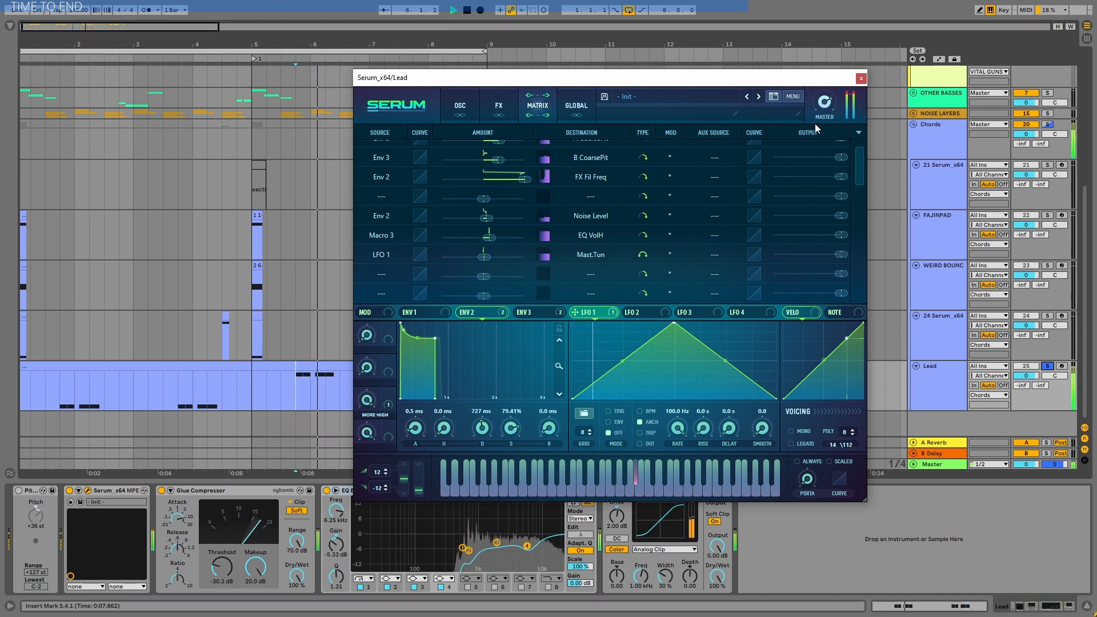
pyautogui.click(861, 79)
pyautogui.press('space')
# - Solo the whole Chords group and play it from the first FAJINPAD clip at bar 1
pyautogui.click(1047, 125)
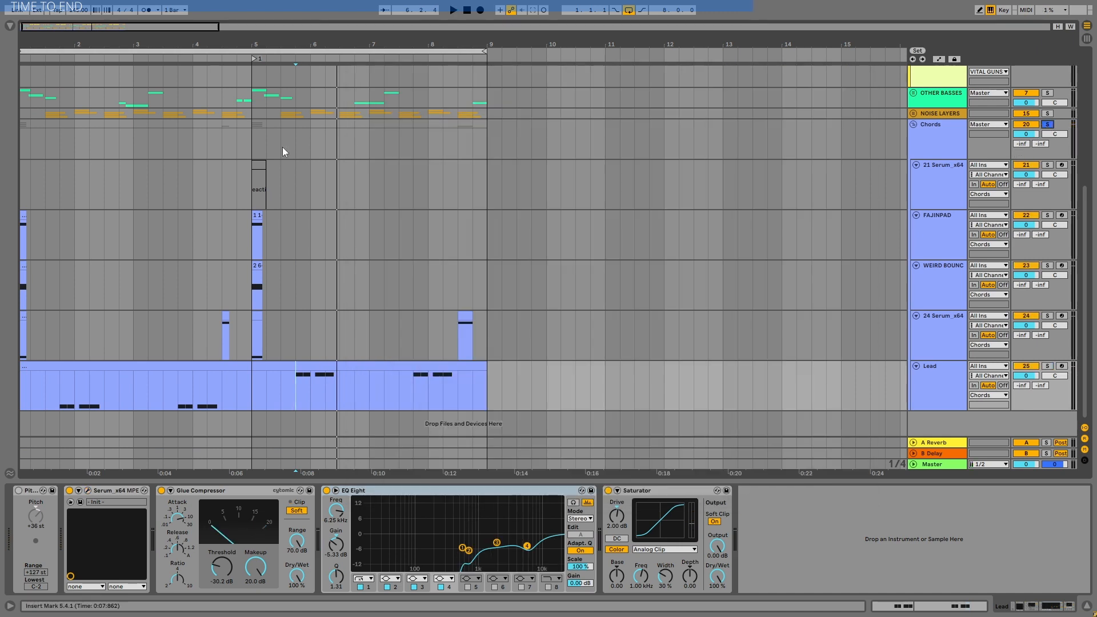
pyautogui.moveTo(24, 45)
pyautogui.mouseDown()
pyautogui.moveTo(50, 56)
pyautogui.moveTo(29, 43)
pyautogui.mouseUp()
pyautogui.click(46, 213)
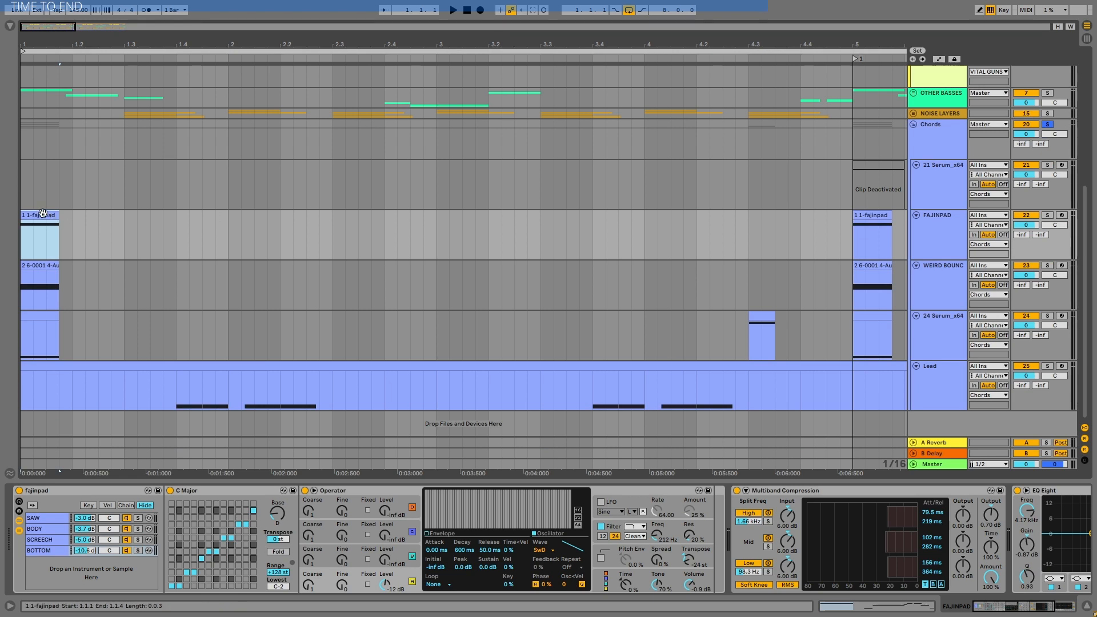
pyautogui.press('space')
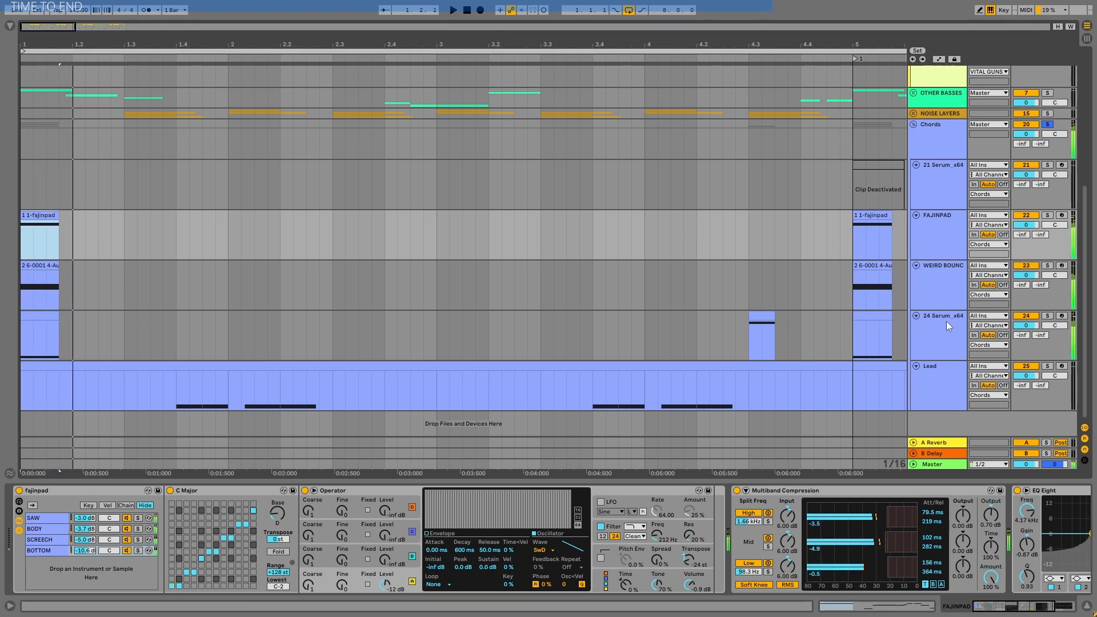
# - Solo the 24 Serum_x64 track, play its first clip from bar 1, and keep that track selected
pyautogui.click(947, 321)
pyautogui.click(1047, 315)
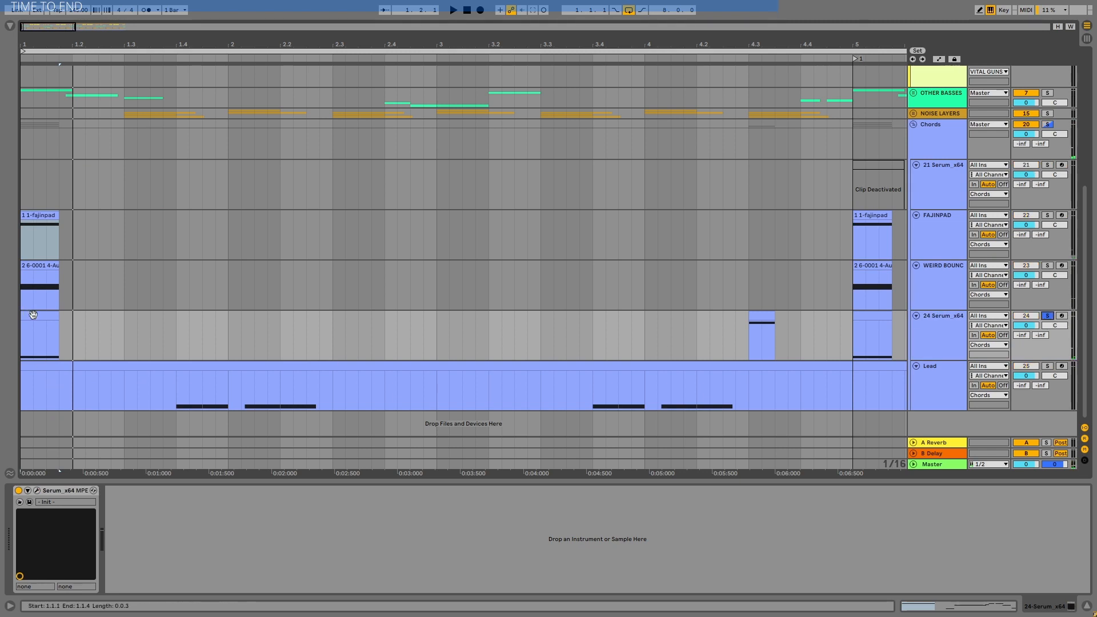
pyautogui.click(33, 315)
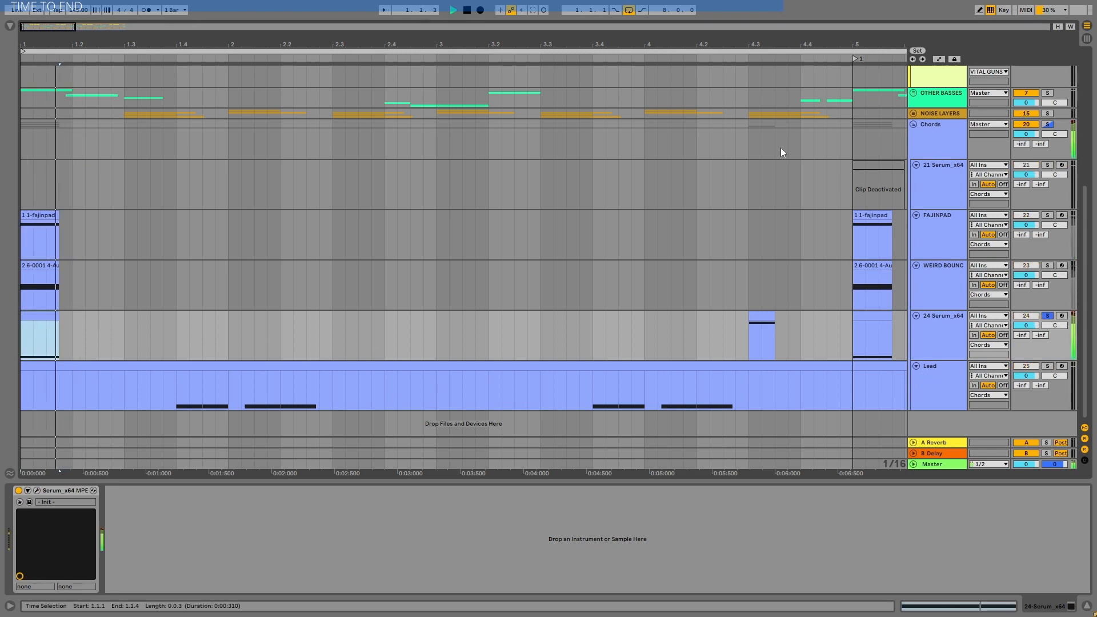
pyautogui.press('-')
pyautogui.click(952, 385)
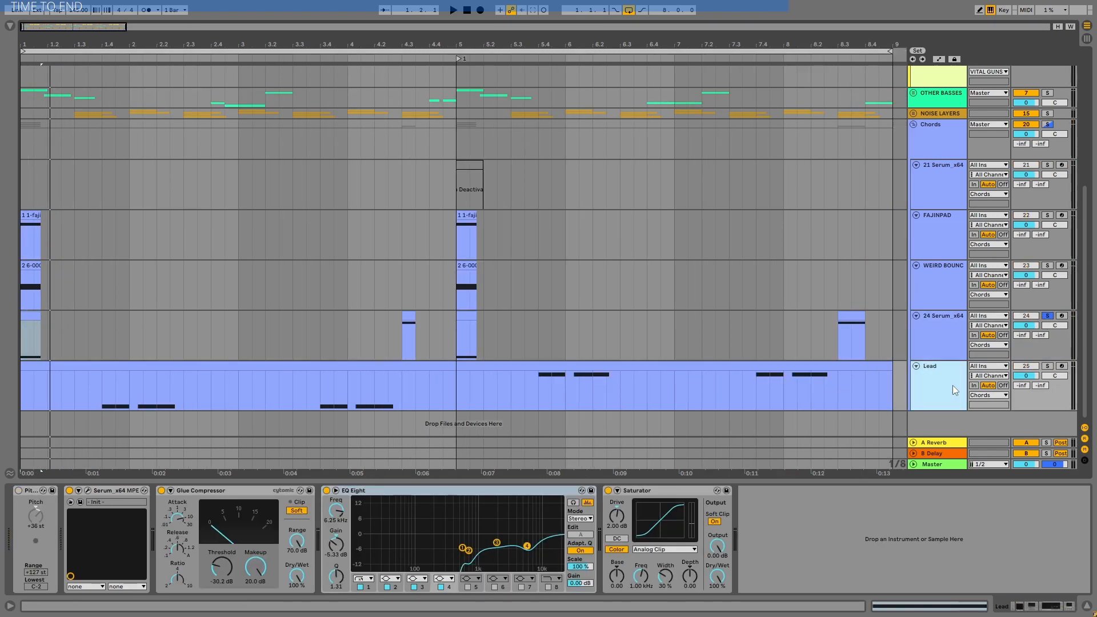
pyautogui.click(934, 341)
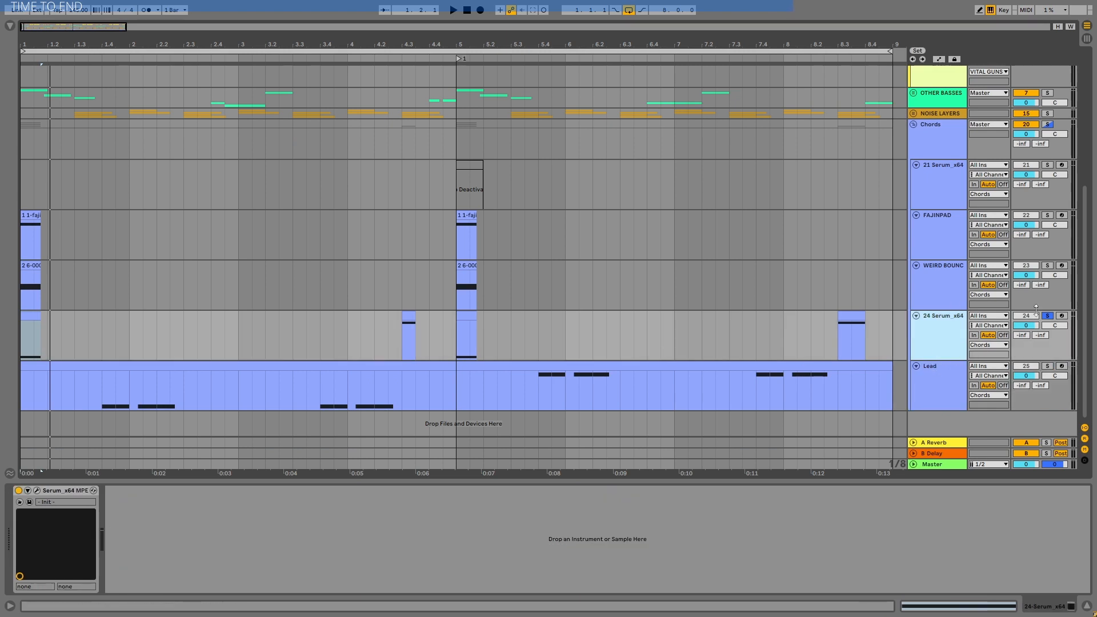
# - Collapse the Chords group, solo the OTHER BASSES group, and play it from bar 1
pyautogui.click(933, 326)
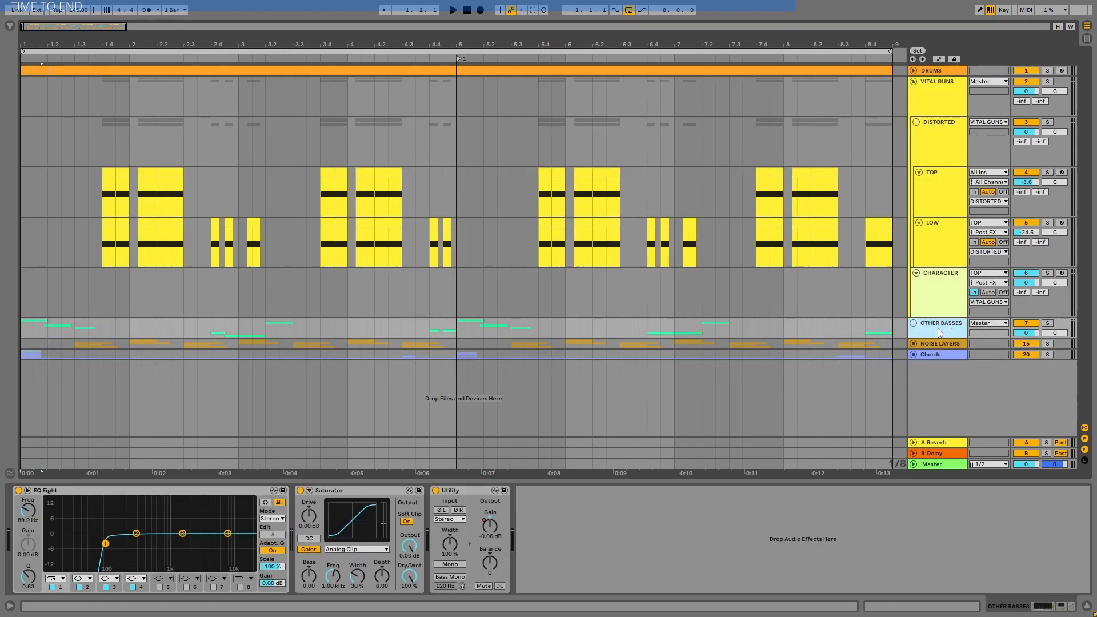
pyautogui.click(1047, 322)
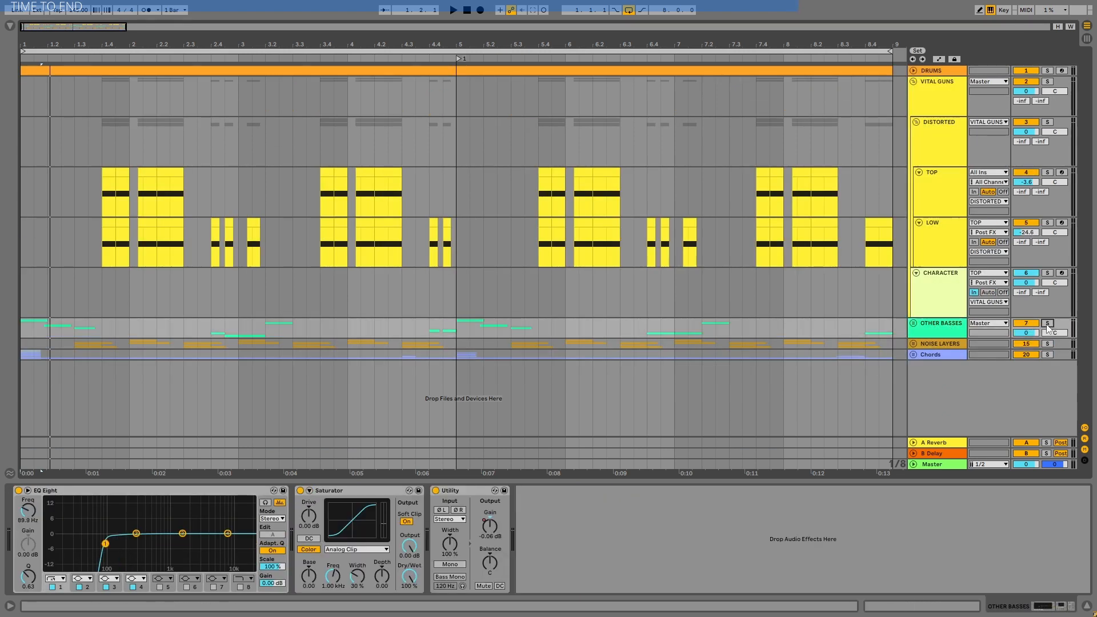
pyautogui.click(27, 325)
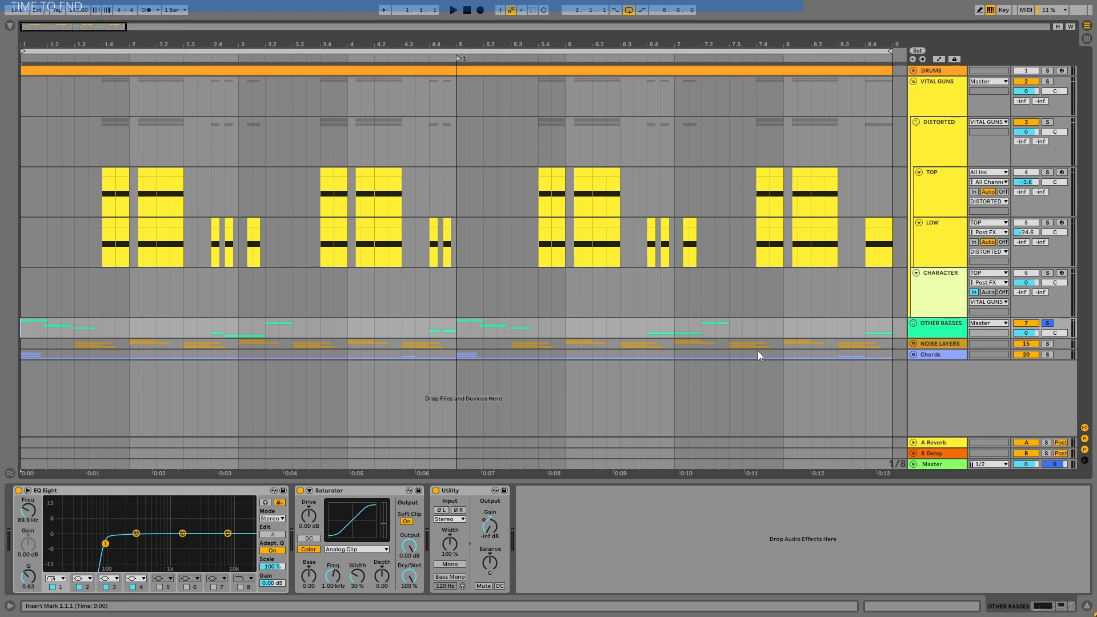
pyautogui.press('space')
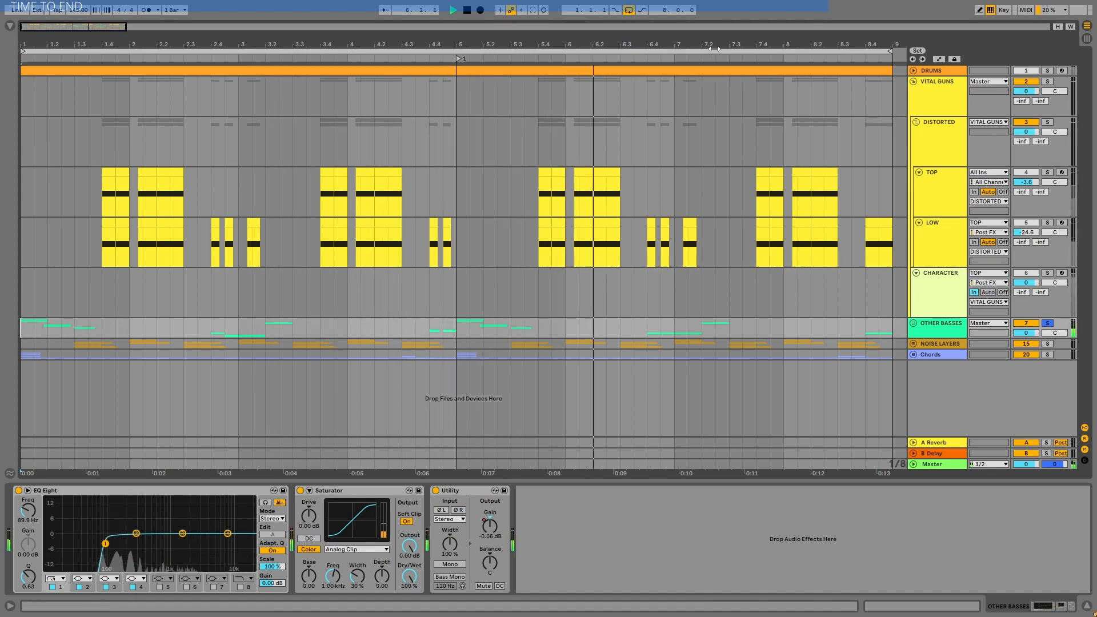
pyautogui.moveTo(575, 45); pyautogui.dragTo(574, 40)
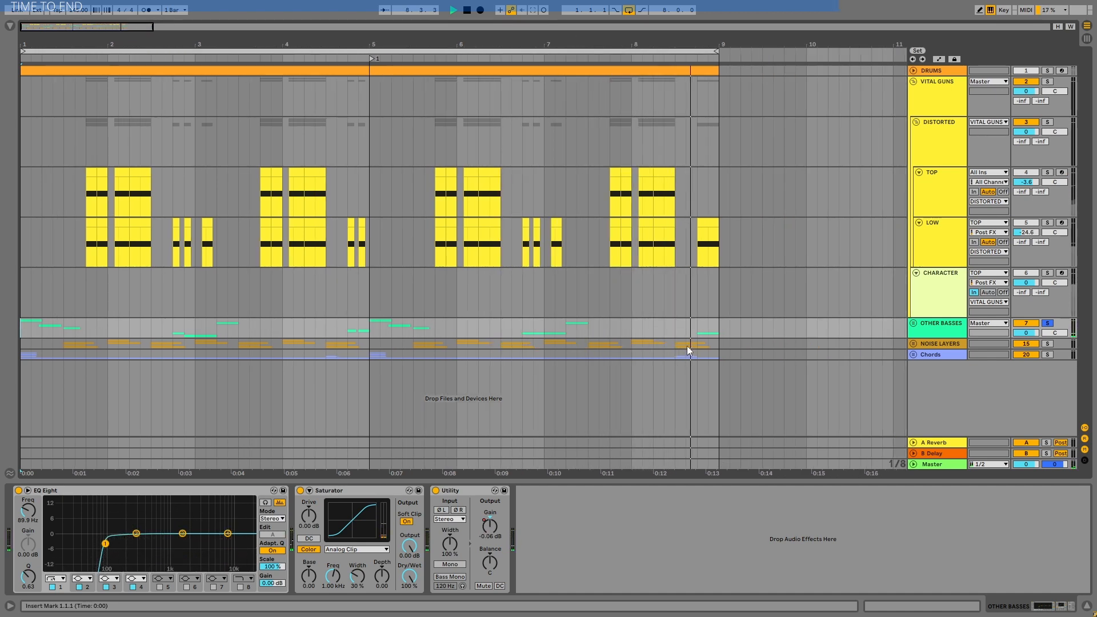
pyautogui.press('space')
# - Expand the OTHER BASSES group and inspect the devices on the VITAL GUN RES and Vital Hit Resample tracks
pyautogui.click(931, 333)
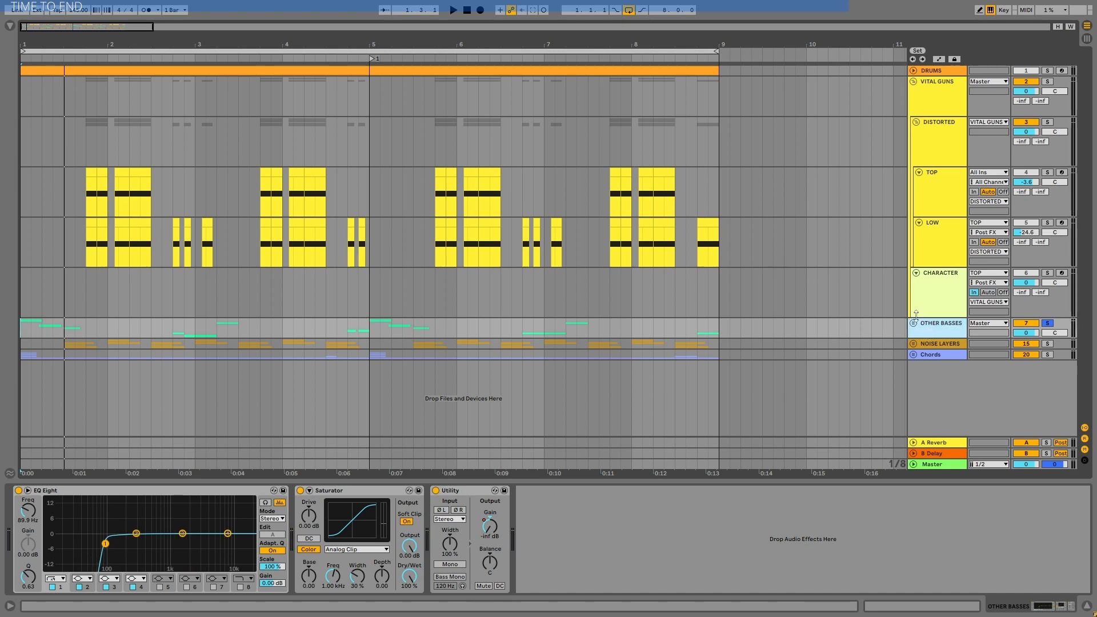
pyautogui.click(915, 322)
pyautogui.scroll(-5, 924, 295)
pyautogui.click(921, 204)
pyautogui.scroll(-2, 929, 223)
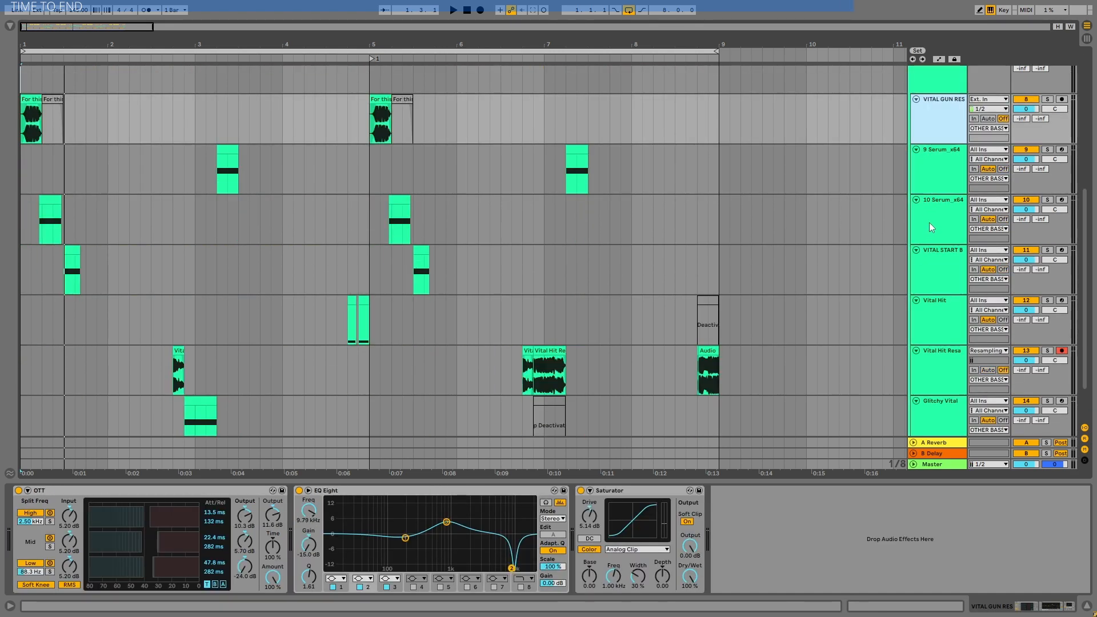
pyautogui.scroll(-2, 932, 227)
pyautogui.click(545, 311)
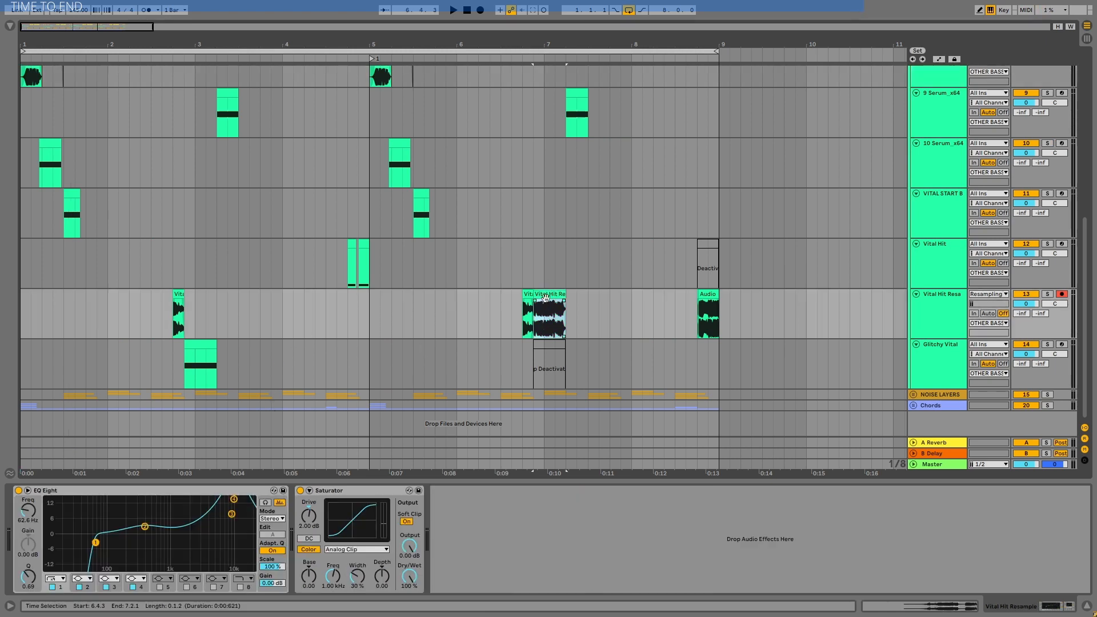
pyautogui.click(958, 308)
pyautogui.scroll(6, 937, 285)
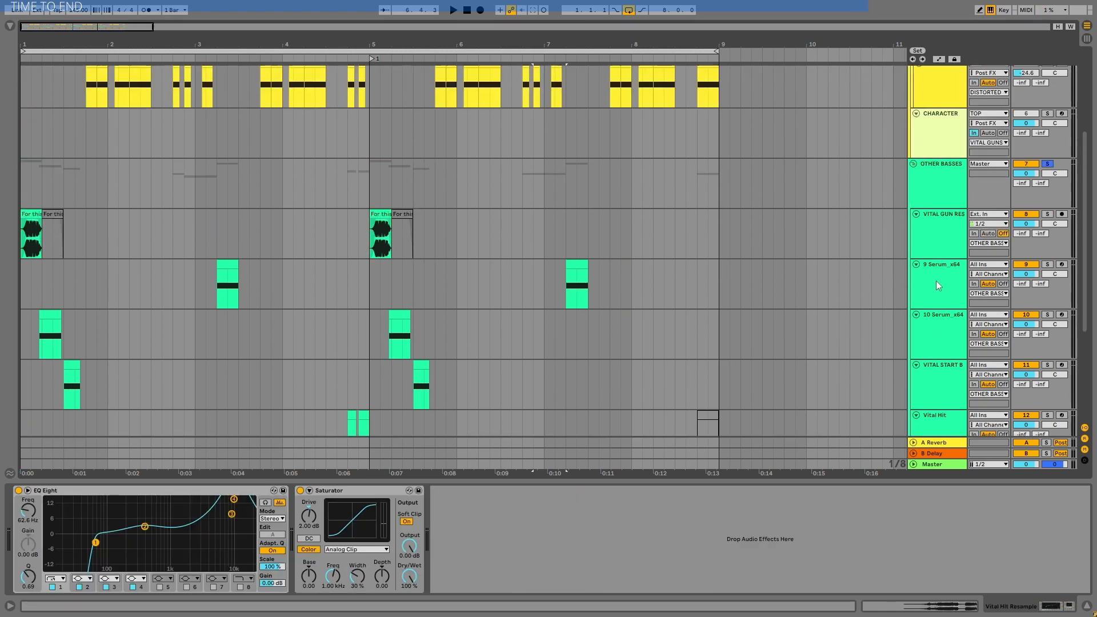
# - Unsolo the OTHER BASSES group, and collapse both the OTHER BASSES and VITAL GUNS groups
pyautogui.scroll(3, 969, 227)
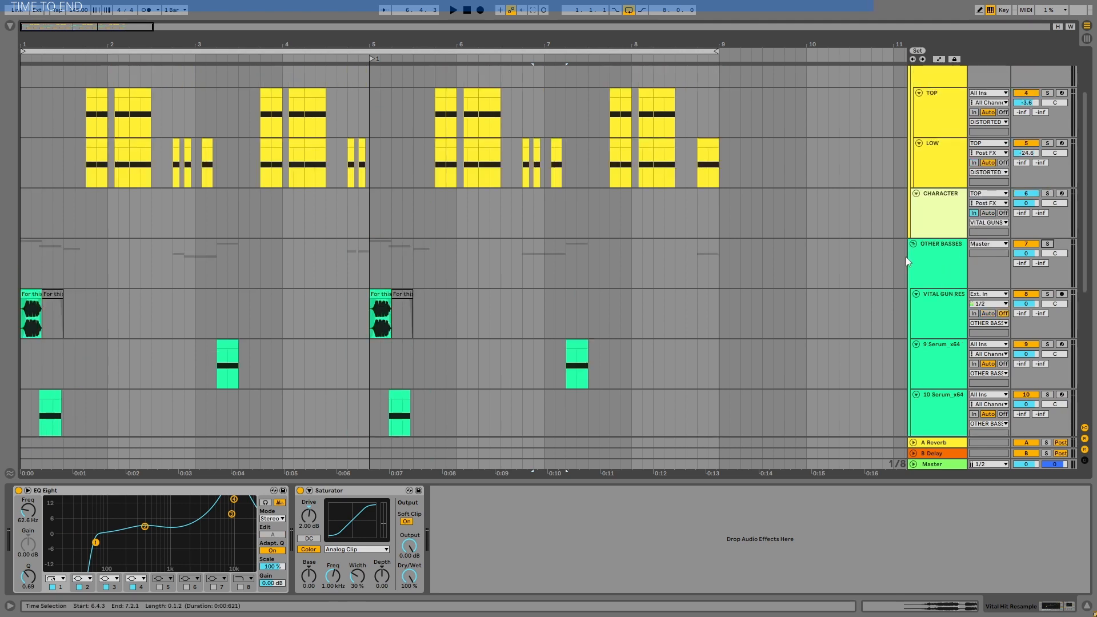
pyautogui.click(914, 244)
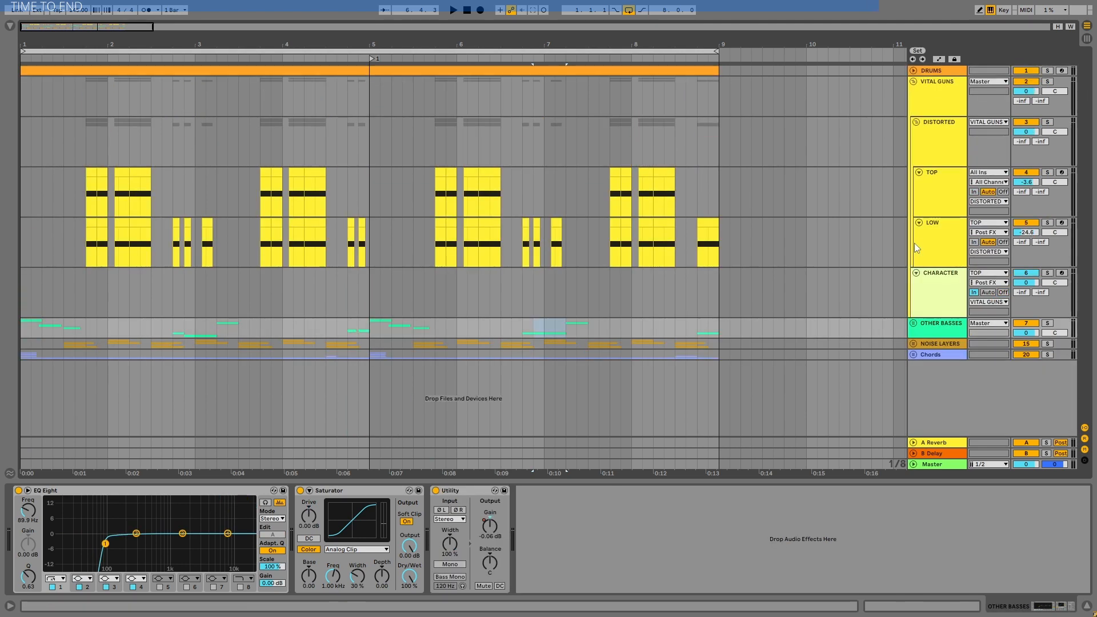
pyautogui.click(914, 81)
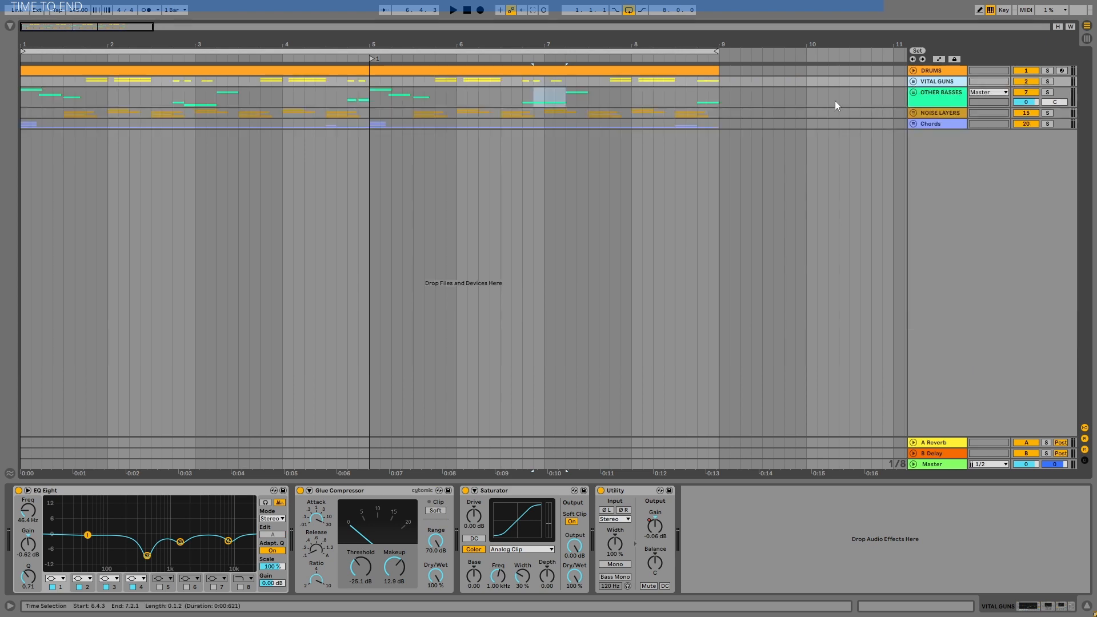
# - Play the full mix of the eight-bar loop from bar 1 and examine the DRUMS track during playback
pyautogui.click(366, 50)
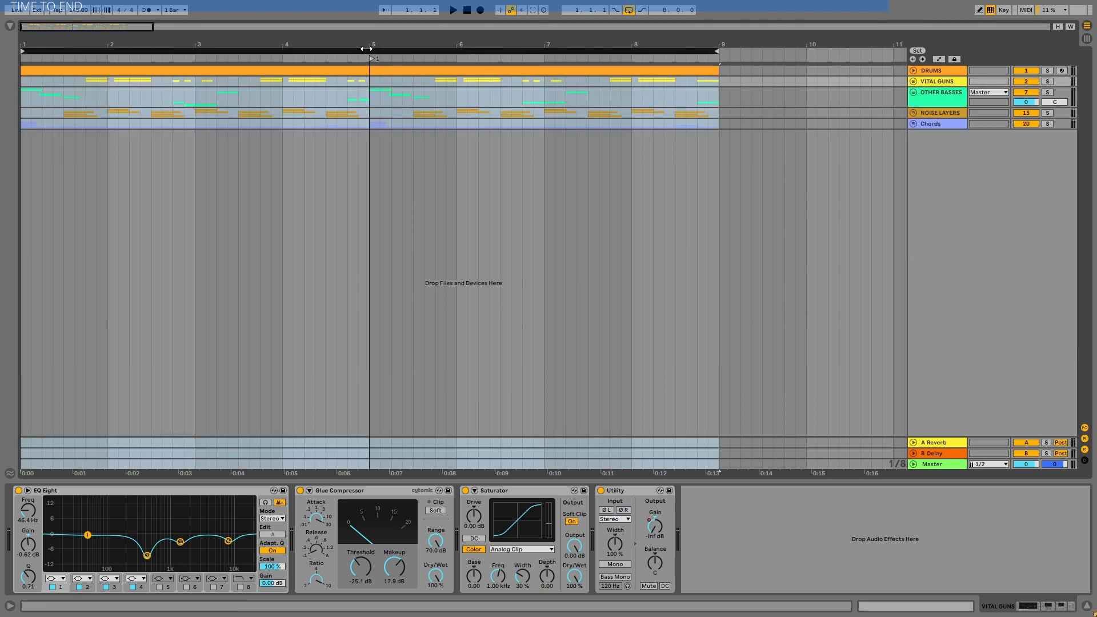
pyautogui.press('space')
pyautogui.click(941, 70)
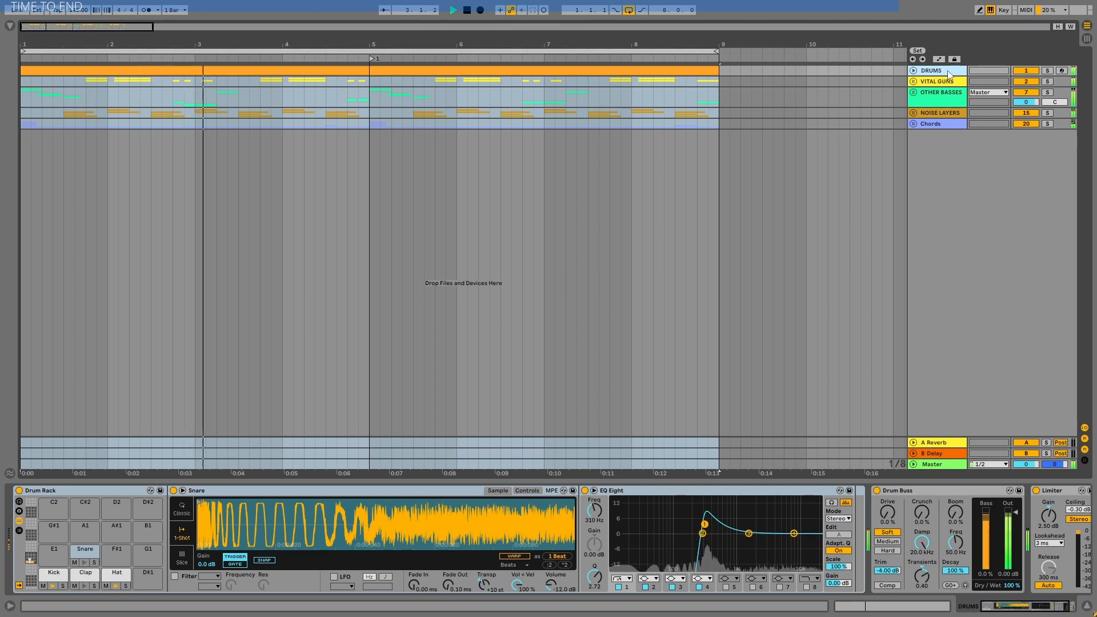
pyautogui.click(1048, 71)
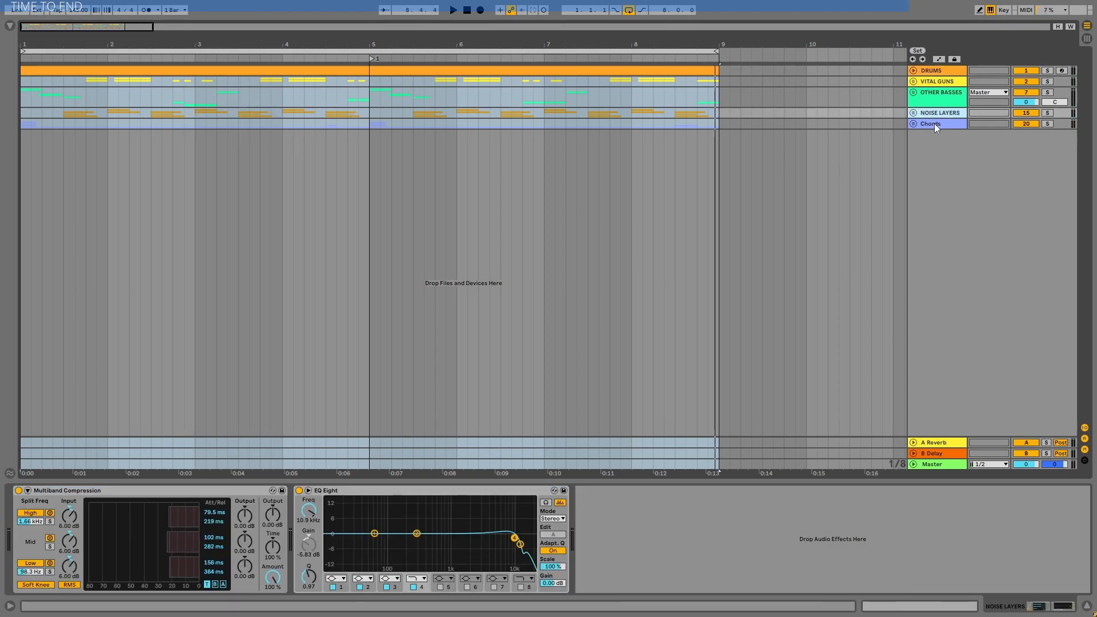
# - Expand the VITAL GUNS group, solo it, and play it from bar 1
pyautogui.click(934, 82)
pyautogui.click(913, 81)
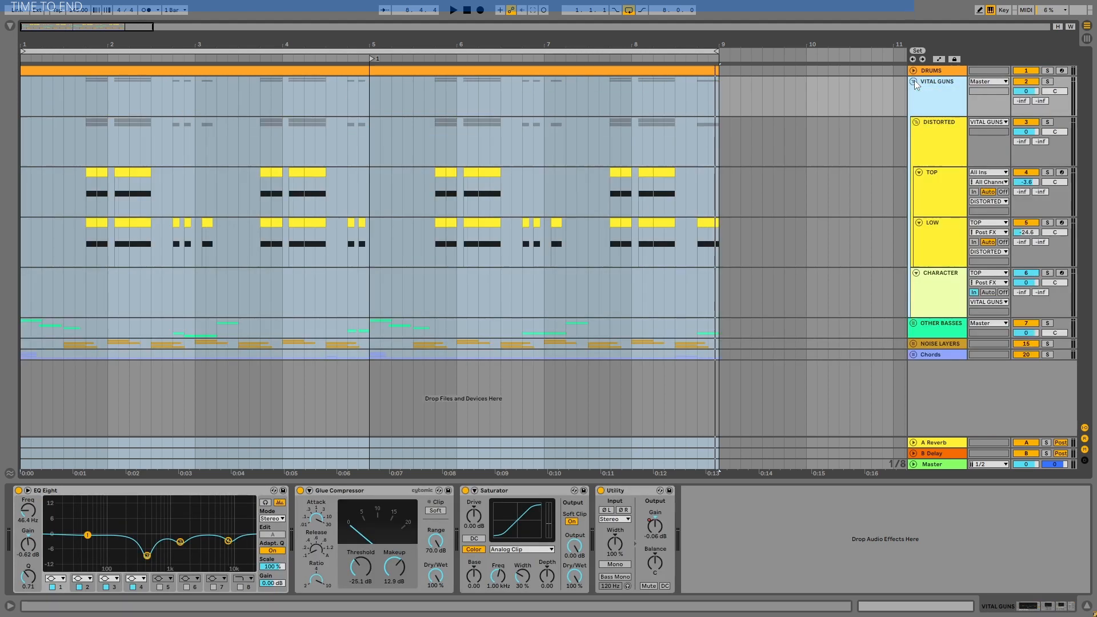
pyautogui.click(1047, 81)
pyautogui.press('space')
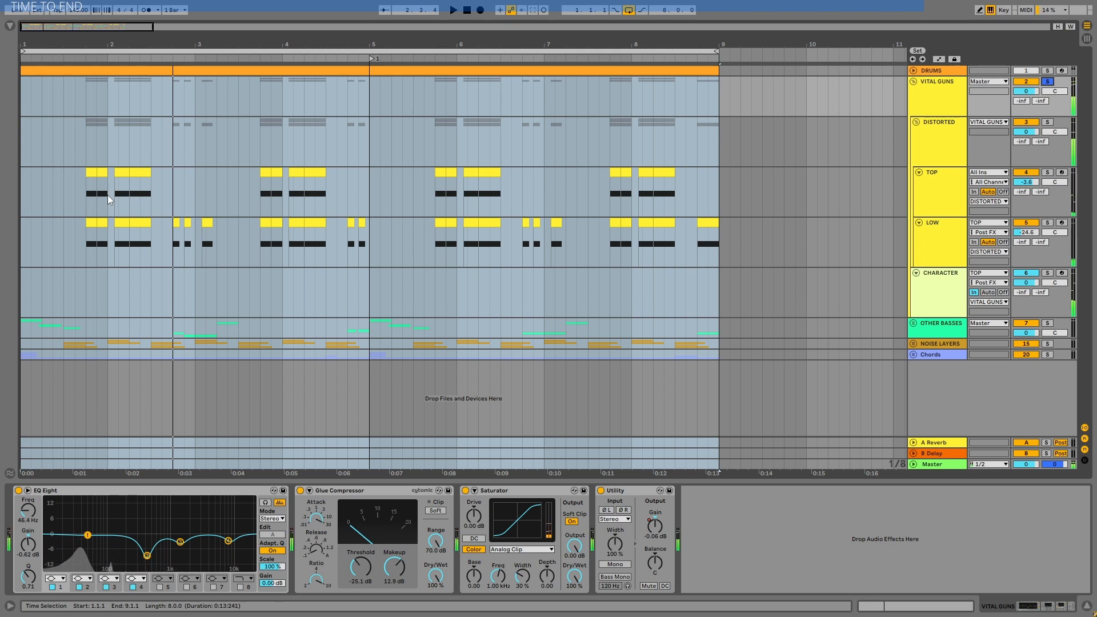
# - Add Neutron 3 to the Chords group, check its equalizer's masking source list, and close the plug-in window
pyautogui.click(932, 354)
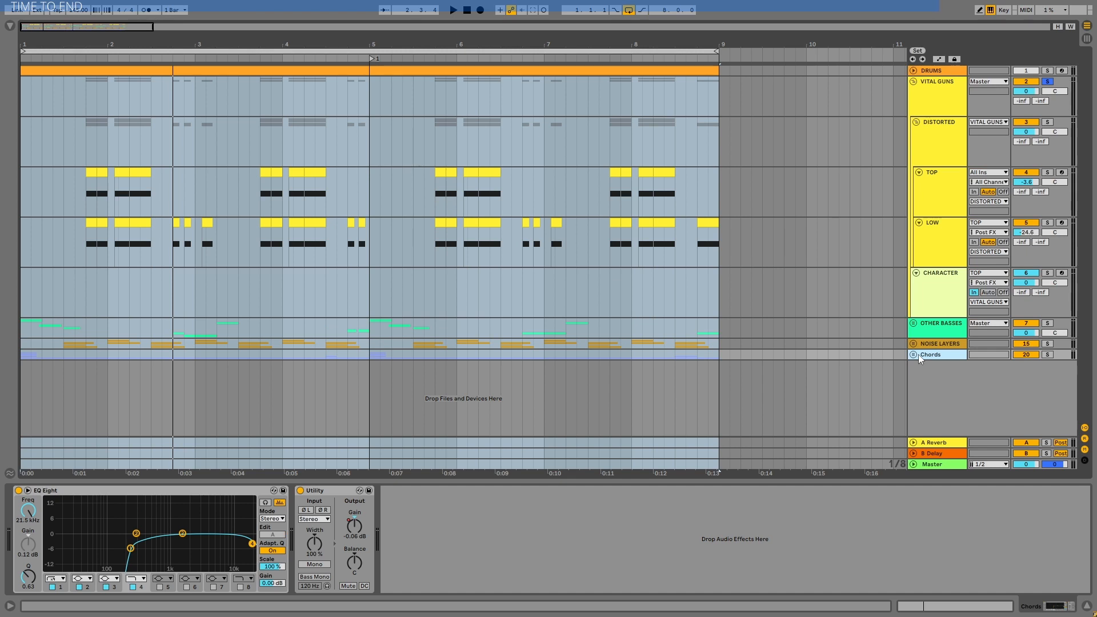
pyautogui.click(10, 26)
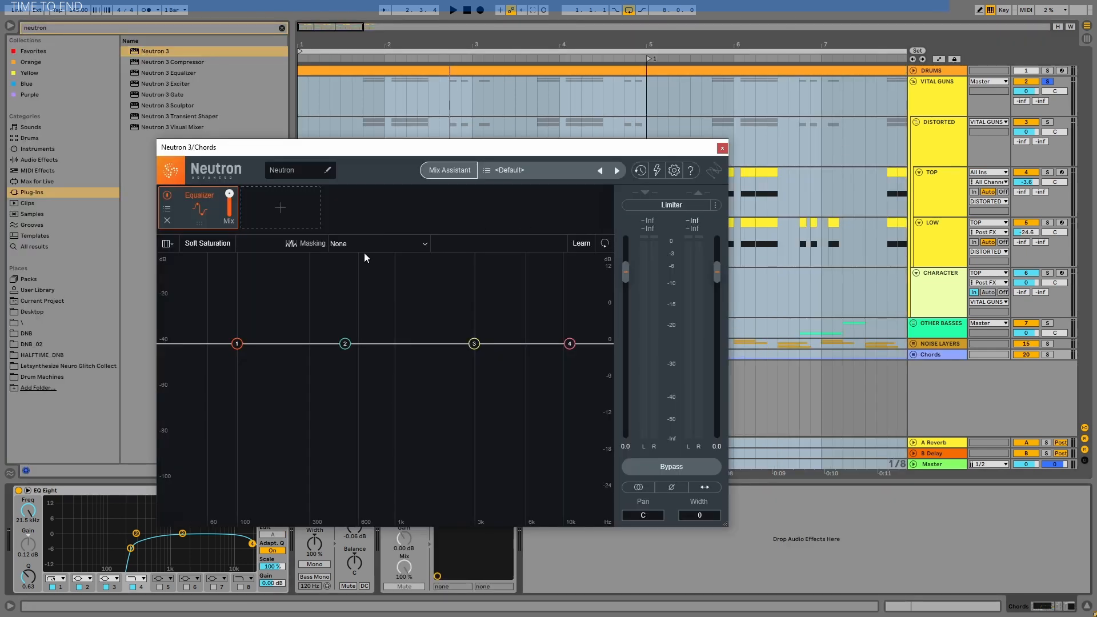
pyautogui.click(395, 241)
pyautogui.click(420, 247)
pyautogui.click(723, 149)
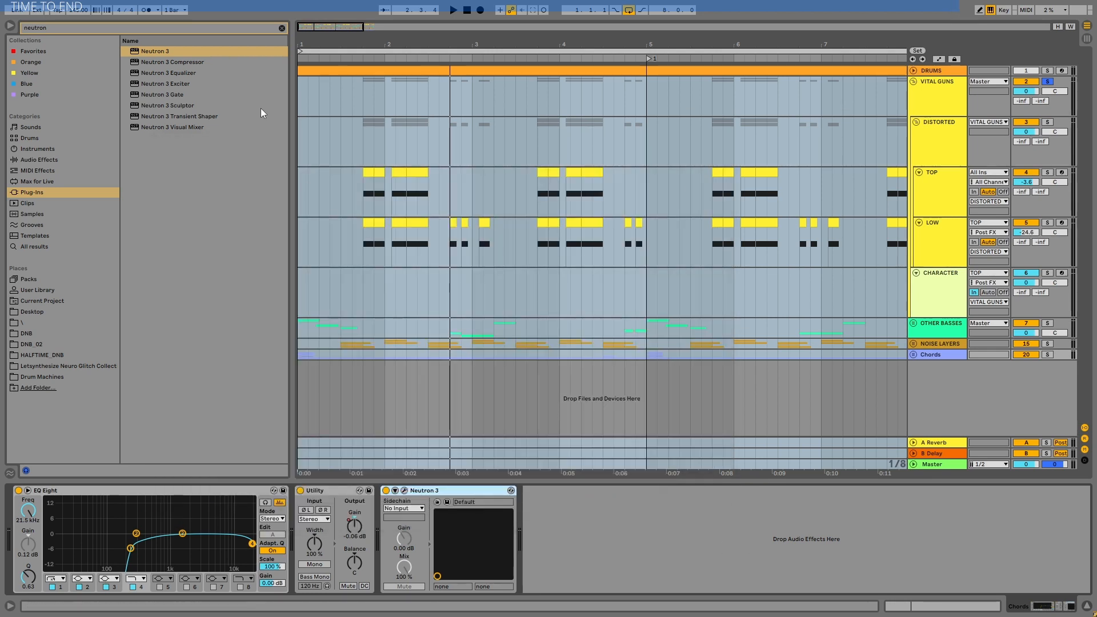
# - Search the plug-ins for "rel" and add Relay to the CHARACTER track
pyautogui.click(282, 28)
pyautogui.click(205, 26)
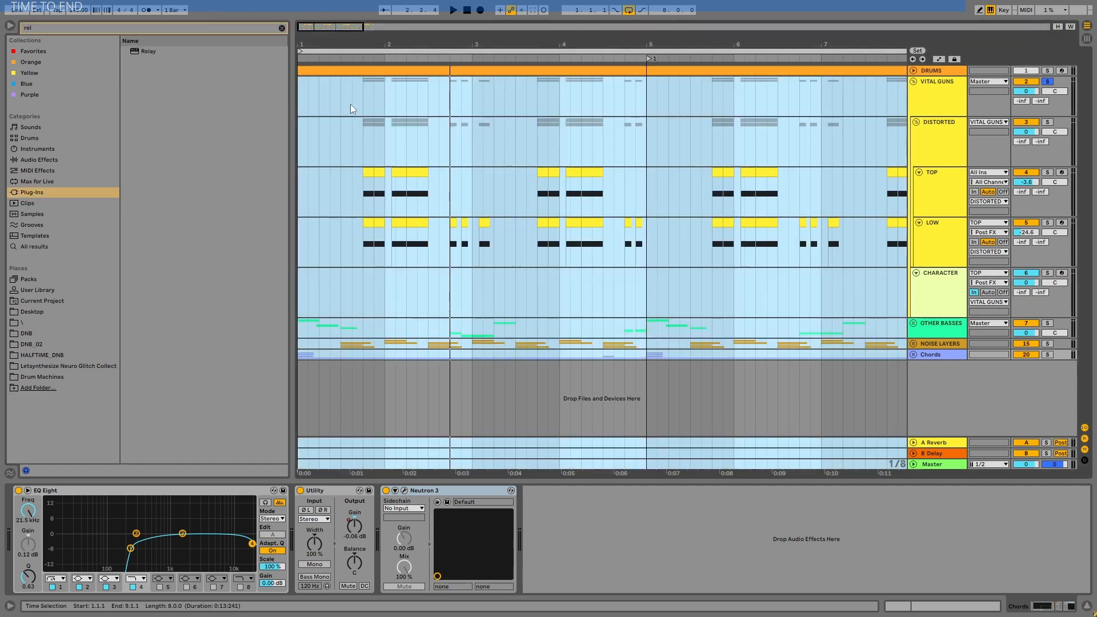
pyautogui.moveTo(165, 52); pyautogui.dragTo(925, 296)
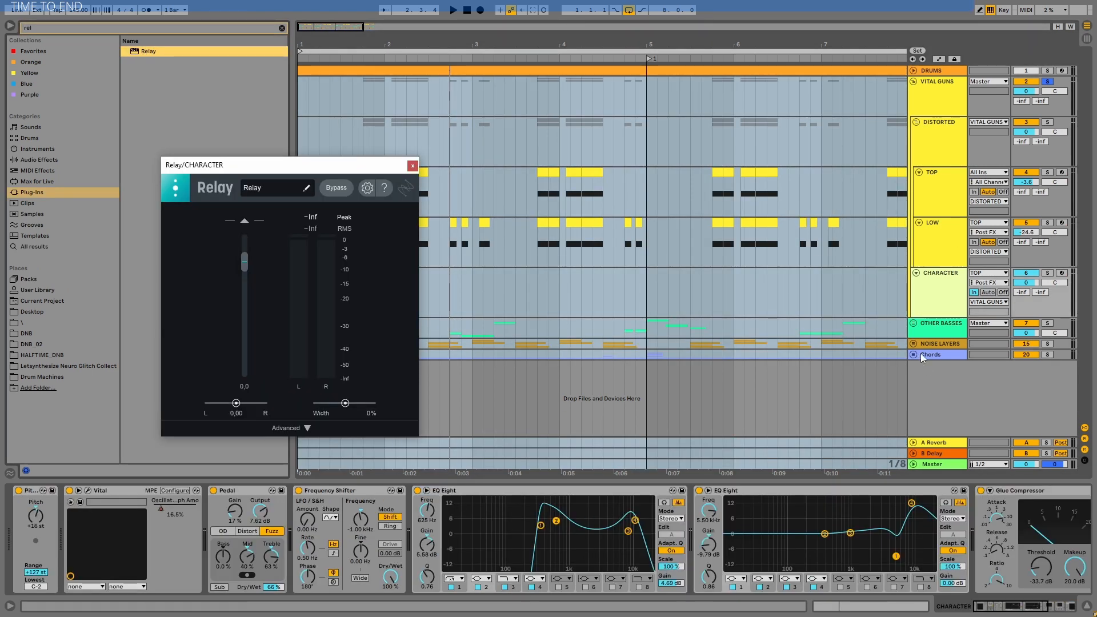
# - Add Neutron 3 to the Lead track, choose a masking source in its equalizer, and close its window
pyautogui.click(922, 358)
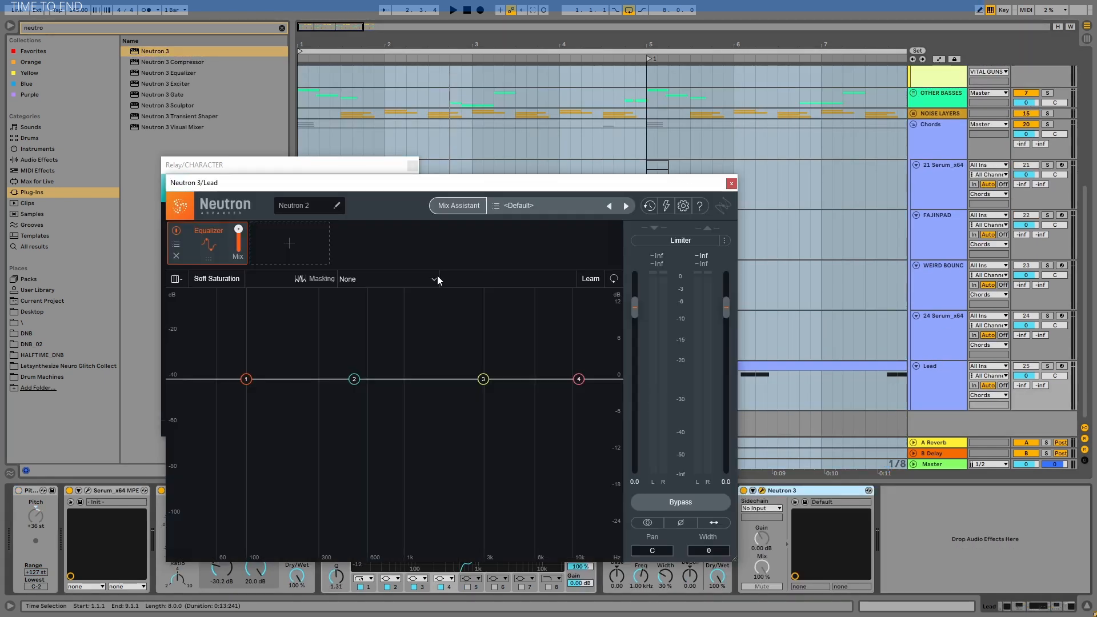
pyautogui.click(437, 279)
pyautogui.click(354, 316)
pyautogui.click(731, 182)
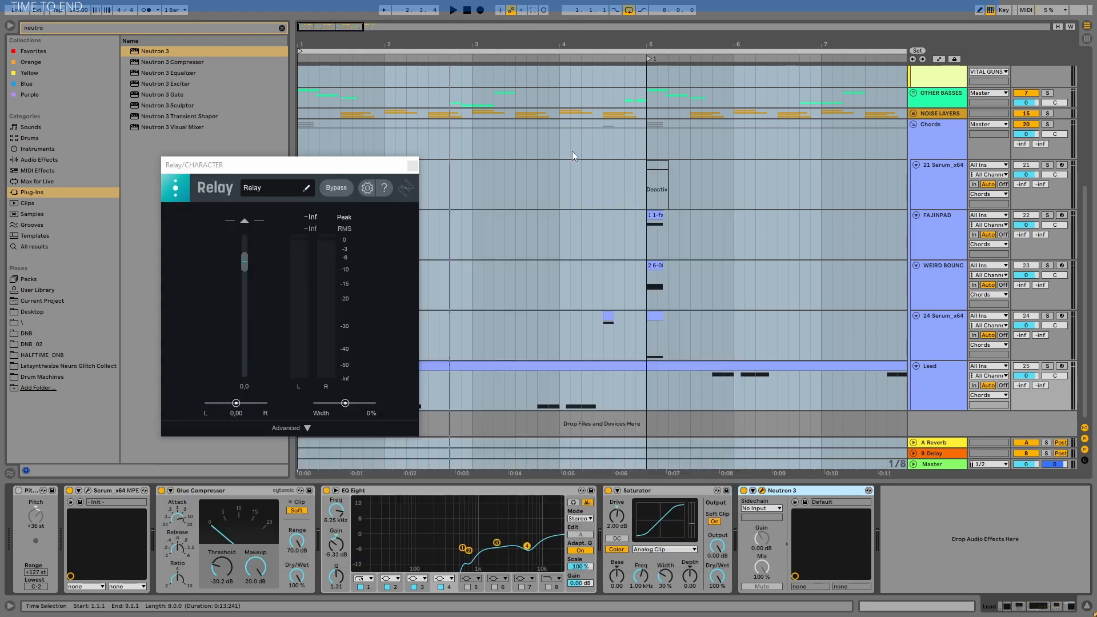
# - Close the Relay window, delete Neutron 3 from the Lead track, and collapse the Chords group
pyautogui.click(415, 166)
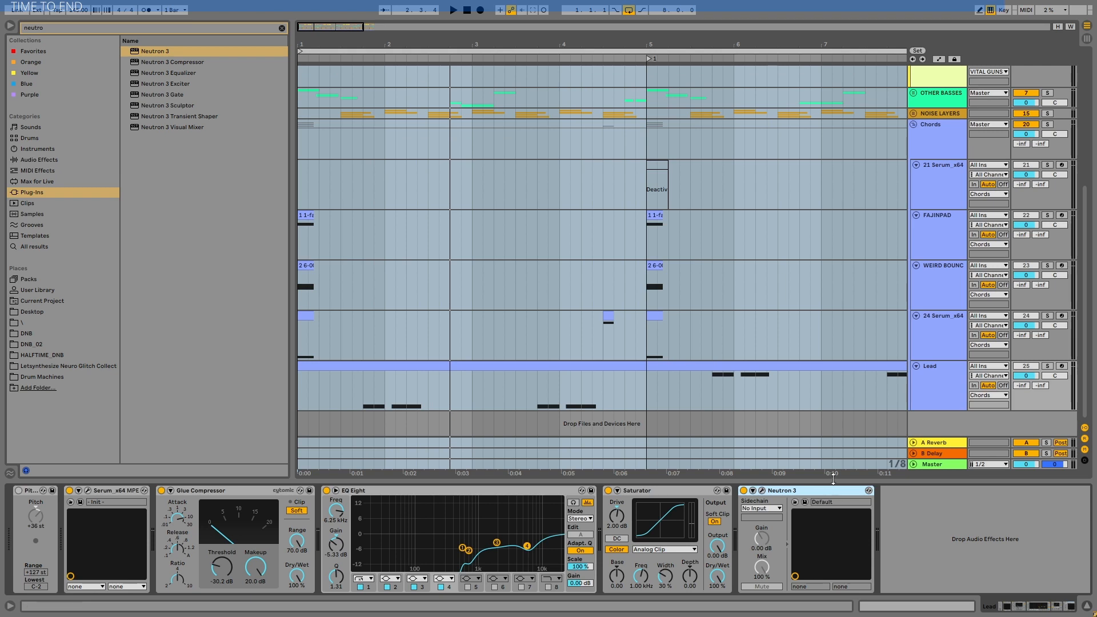
pyautogui.press('Delete')
pyautogui.click(928, 379)
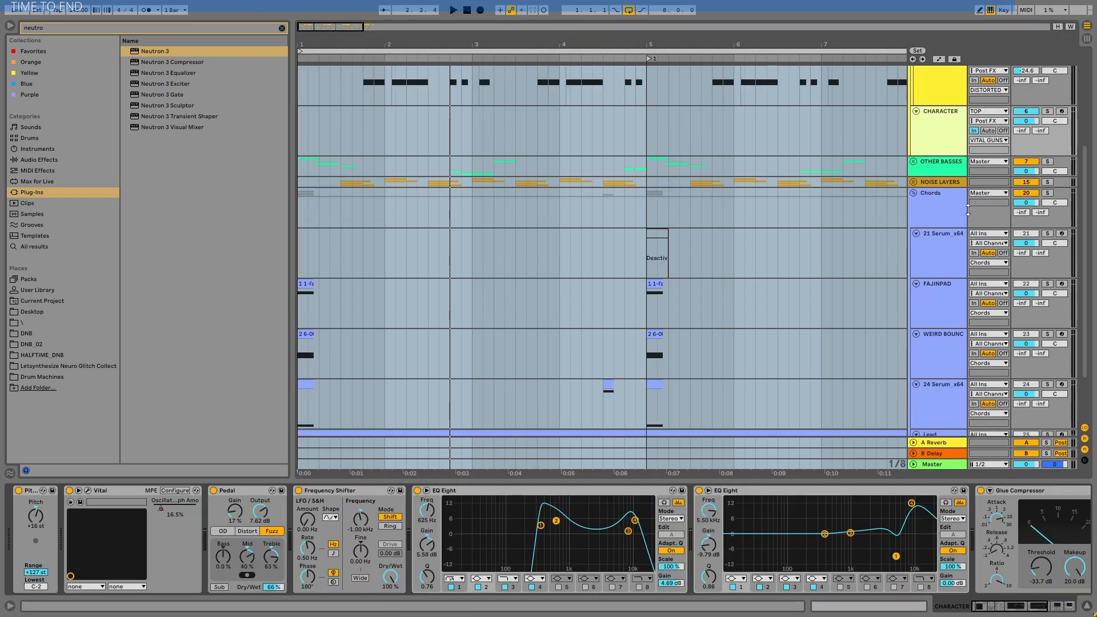
pyautogui.scroll(-4, 960, 203)
pyautogui.scroll(5, 960, 201)
pyautogui.click(913, 205)
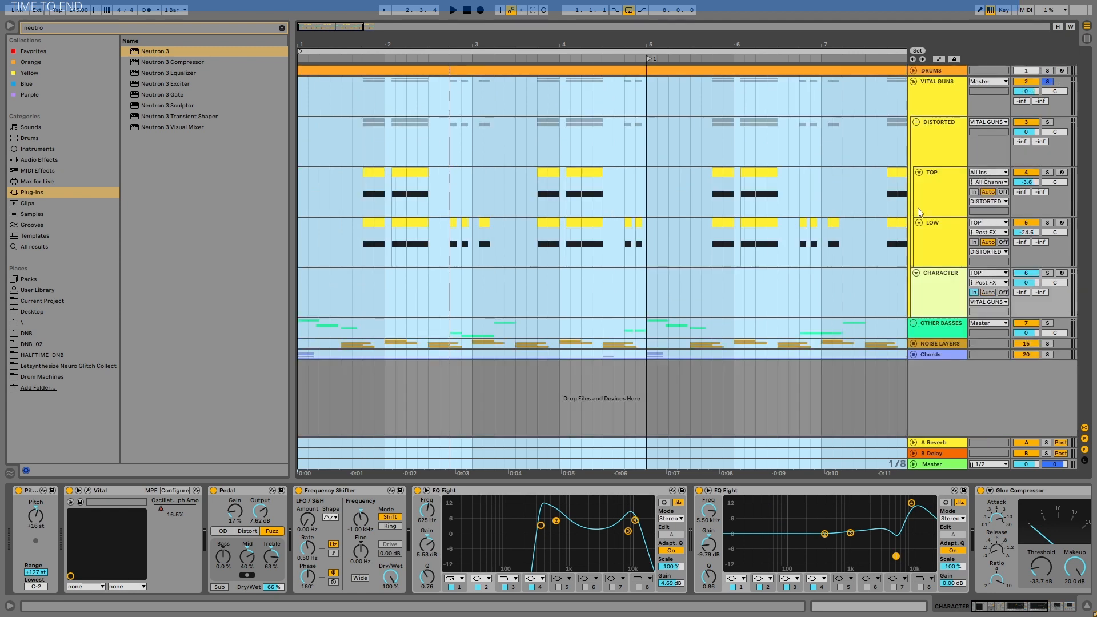
# - Expand the Chords group again, solo the Lead track, and place the insert marker in its clip at 5.4.1
pyautogui.click(946, 283)
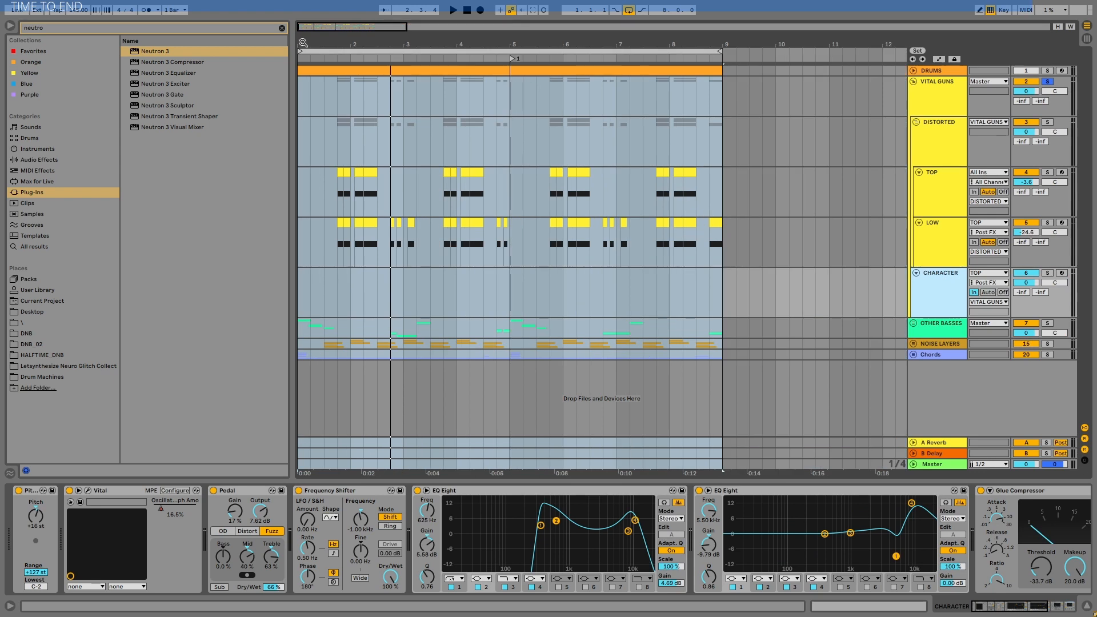
pyautogui.moveTo(303, 43); pyautogui.dragTo(303, 56)
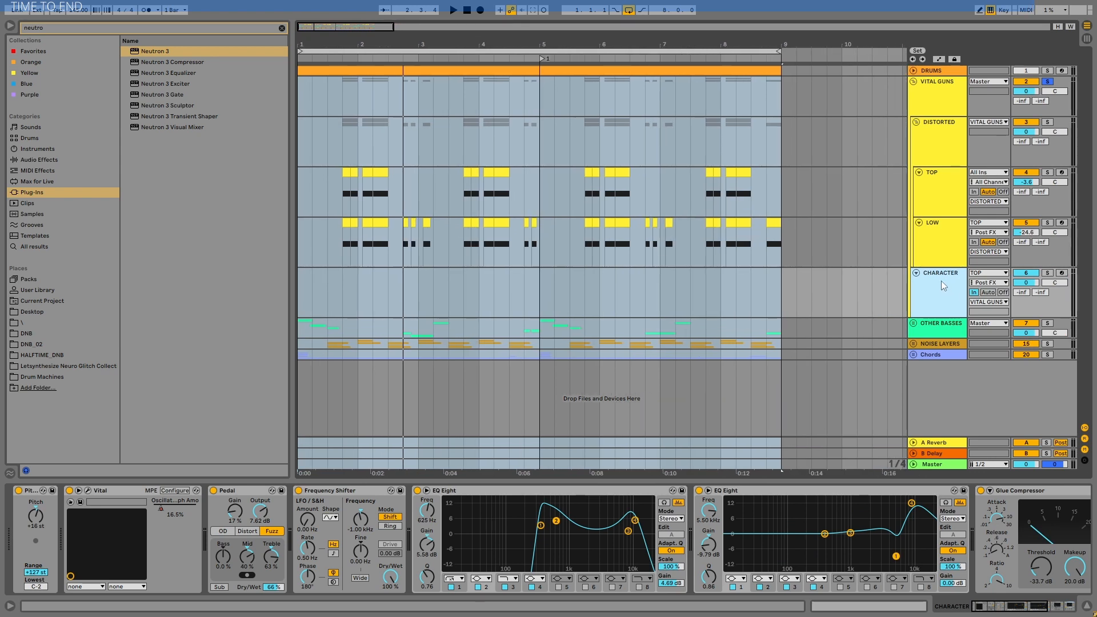
pyautogui.click(913, 354)
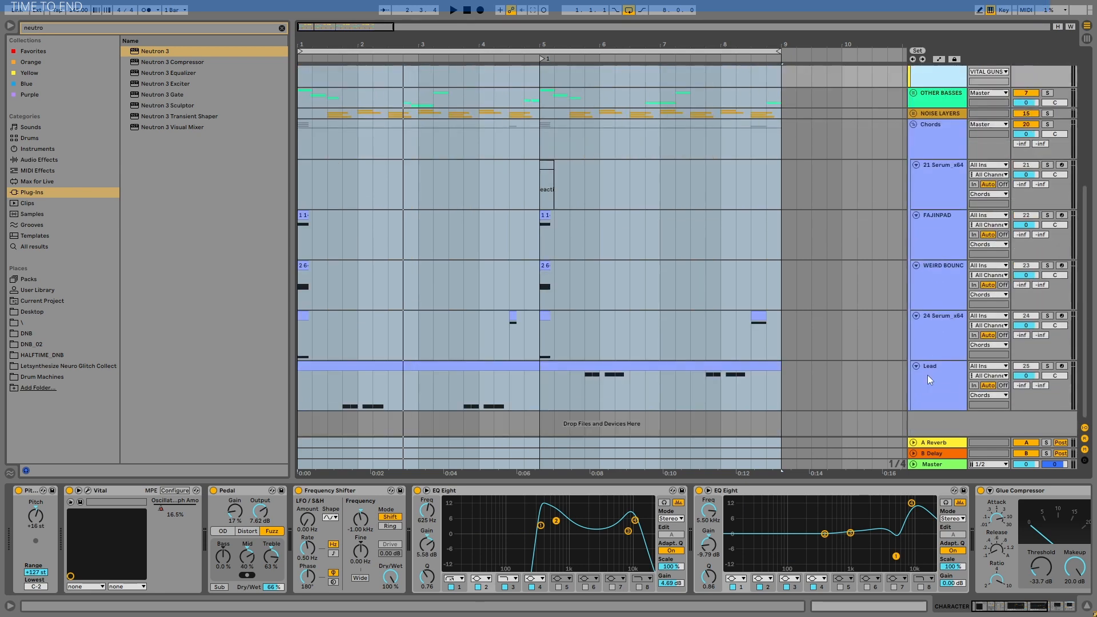
pyautogui.click(927, 379)
pyautogui.click(1047, 366)
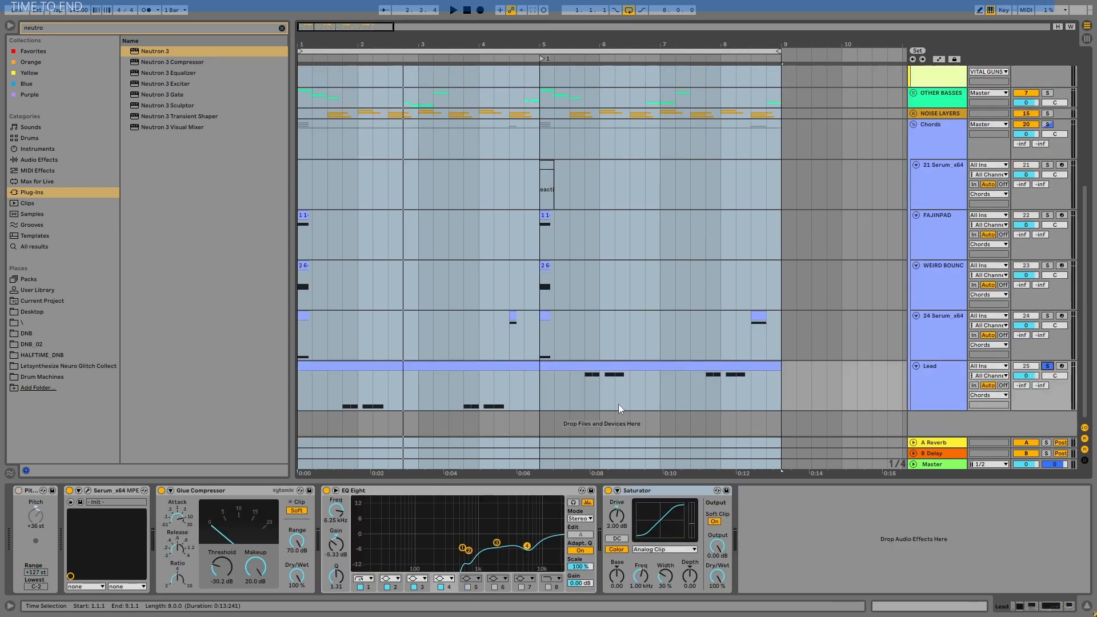
pyautogui.click(581, 390)
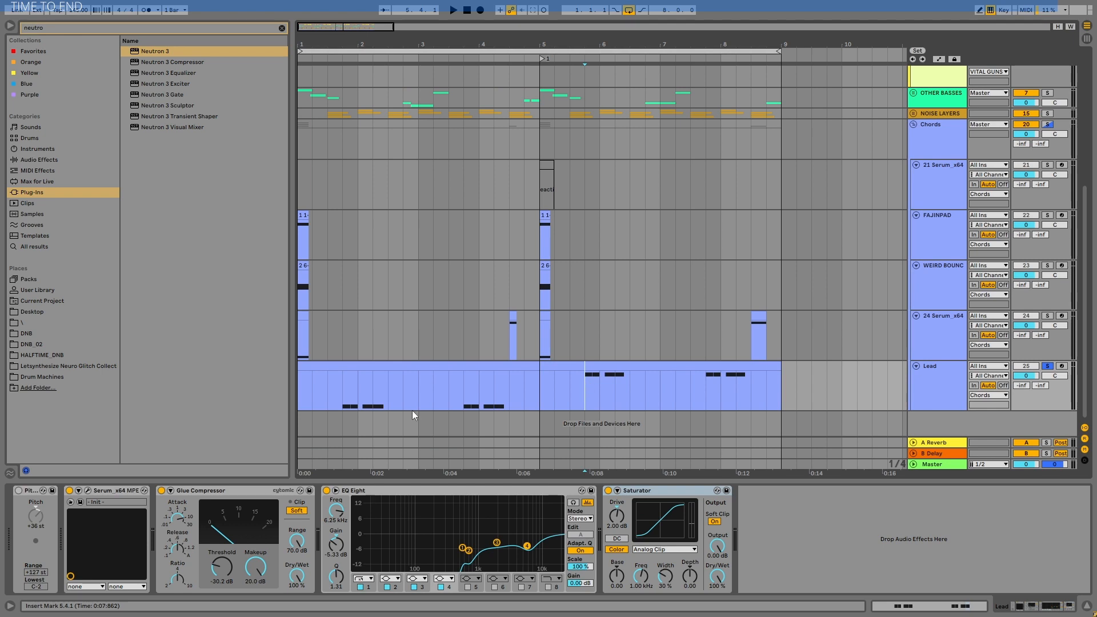
# - Open the Lead's Serum to view its oscillators, close it, and keep the Lead track selected
pyautogui.click(87, 490)
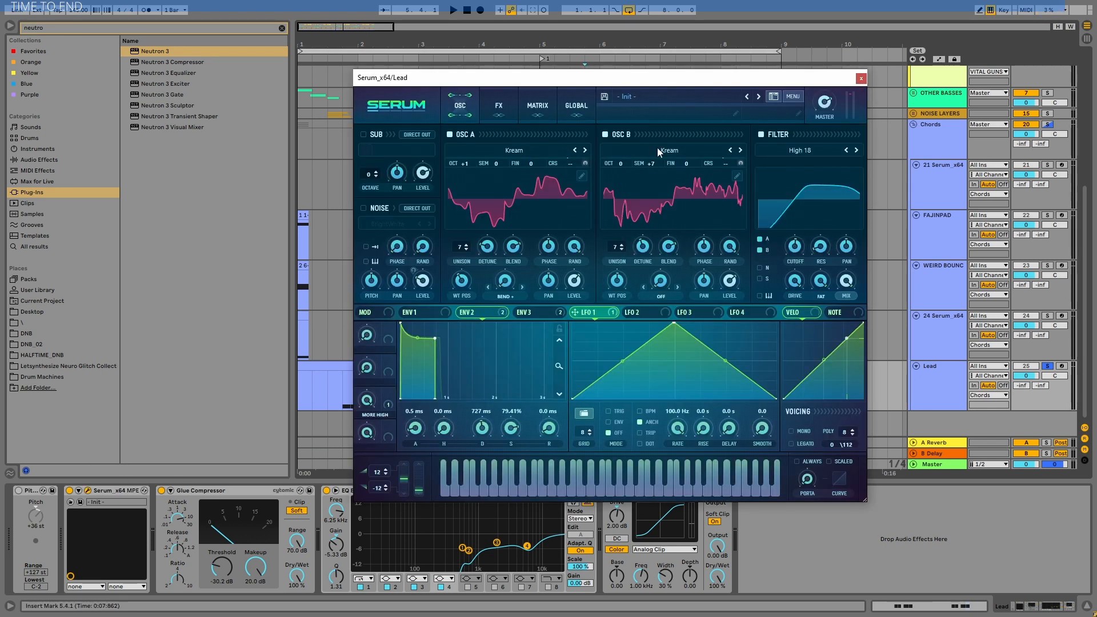
pyautogui.click(861, 78)
pyautogui.click(936, 378)
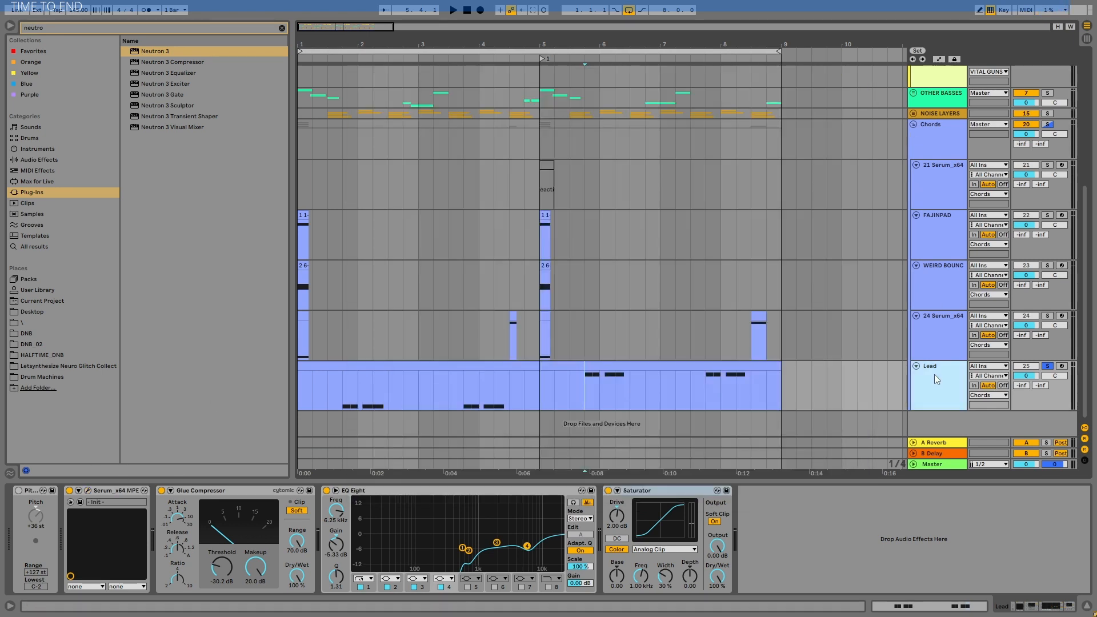